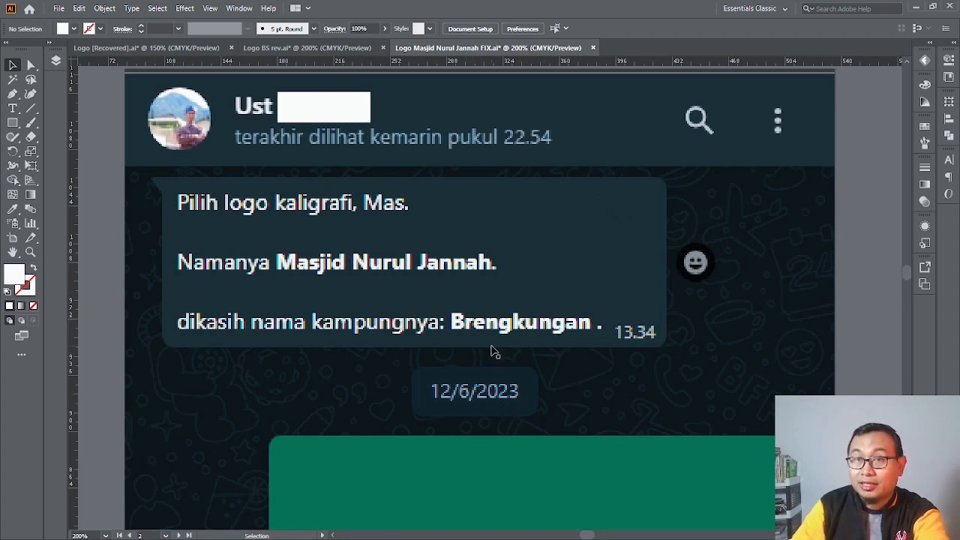
Read through the client's chat brief, from the mosque and village names to the calligraphy correction messages.
{"action": "scroll", "coordinate": [576, 346], "scroll_direction": "down", "scroll_amount": 1}
{"action": "scroll", "coordinate": [574, 341], "scroll_direction": "down", "scroll_amount": 1}
{"action": "scroll", "coordinate": [572, 338], "scroll_direction": "up", "scroll_amount": 2}
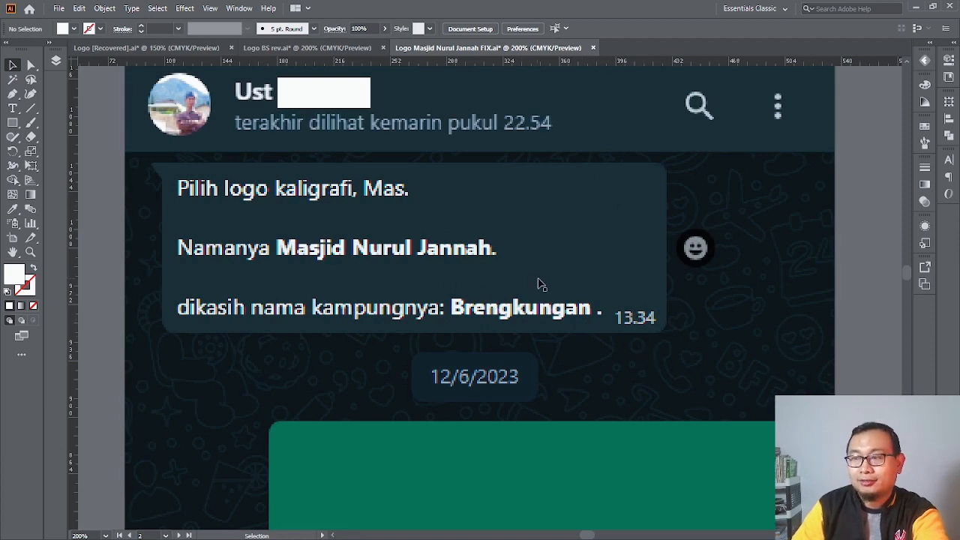
{"action": "scroll", "coordinate": [595, 294], "scroll_direction": "down", "scroll_amount": 2}
{"action": "scroll", "coordinate": [595, 294], "scroll_direction": "down", "scroll_amount": 8}
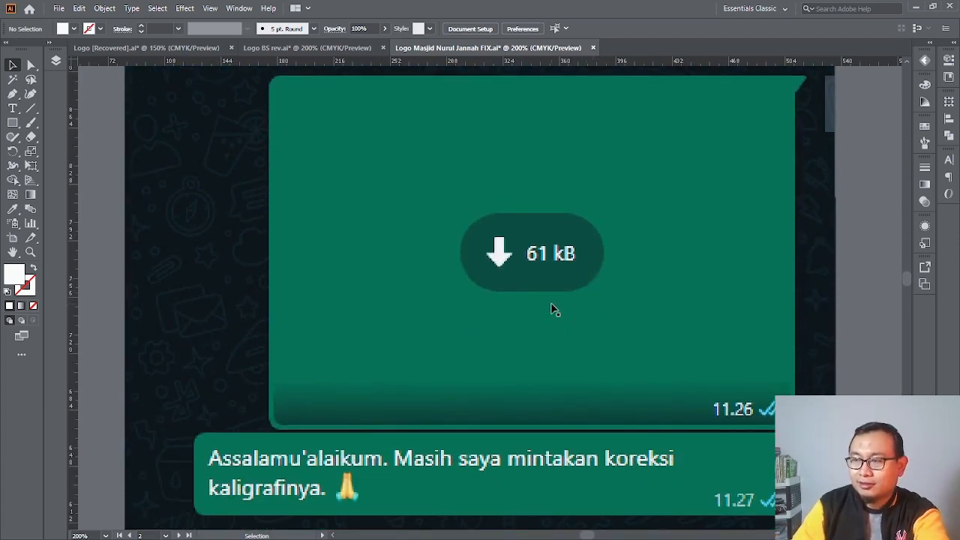
{"action": "scroll", "coordinate": [550, 306], "scroll_direction": "down", "scroll_amount": 2}
{"action": "scroll", "coordinate": [720, 254], "scroll_direction": "up", "scroll_amount": 2}
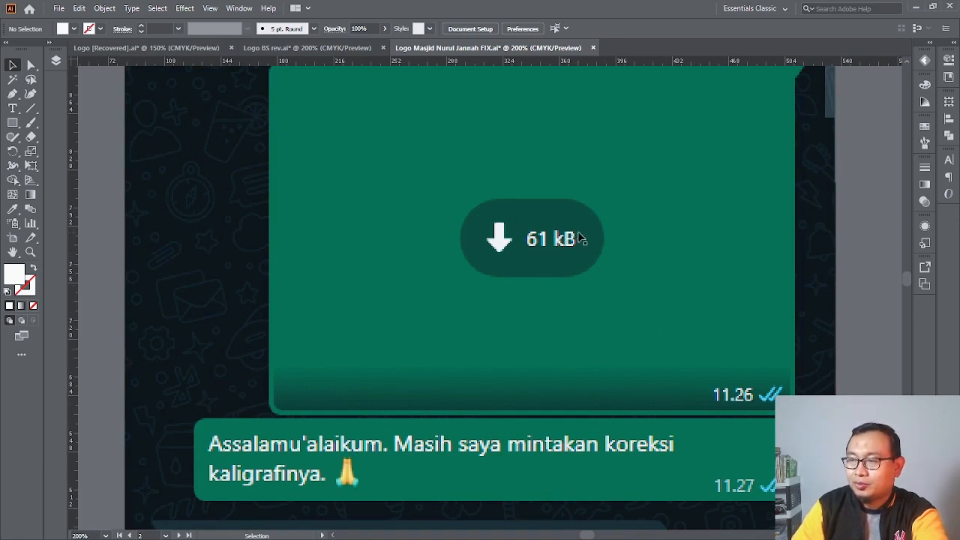
{"action": "scroll", "coordinate": [294, 385], "scroll_direction": "down", "scroll_amount": 2}
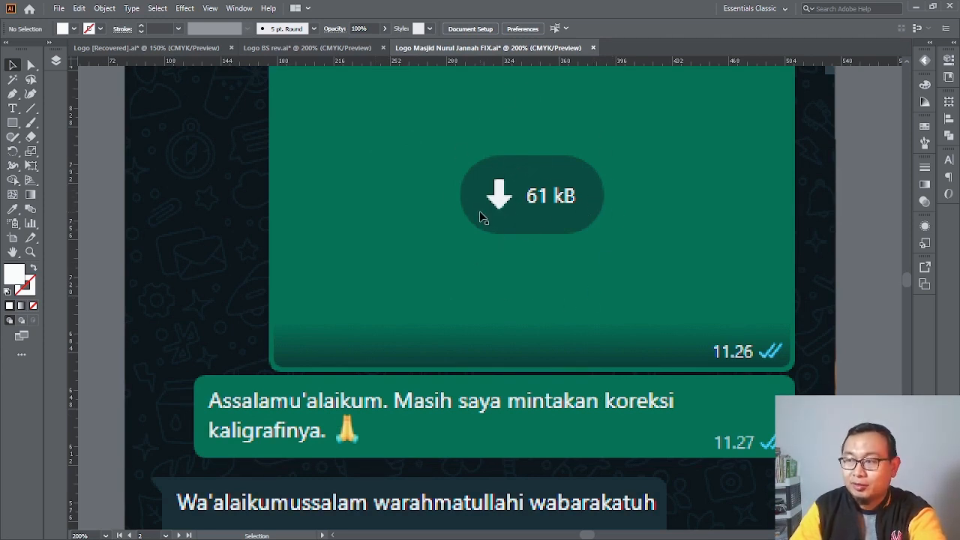
{"action": "scroll", "coordinate": [516, 206], "scroll_direction": "down", "scroll_amount": 1}
{"action": "scroll", "coordinate": [516, 206], "scroll_direction": "down", "scroll_amount": 2}
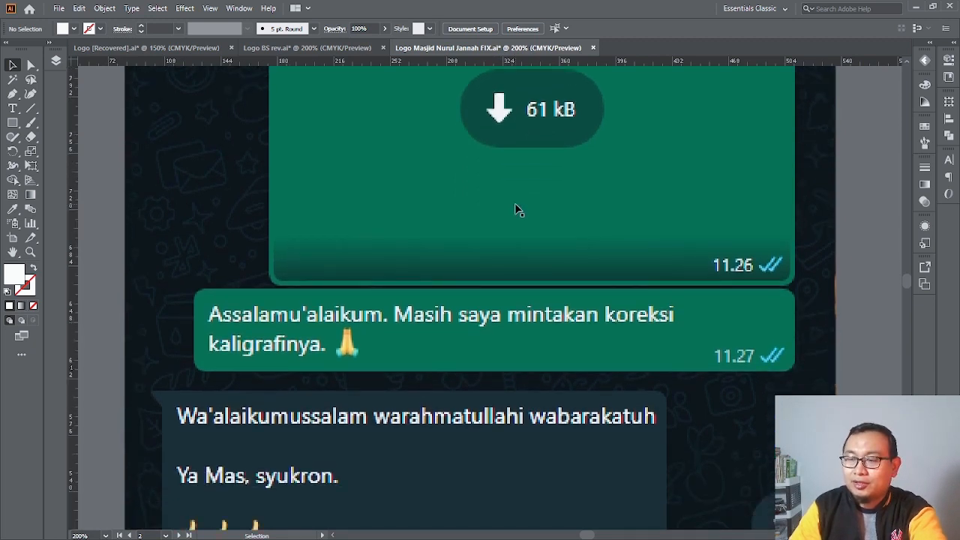
{"action": "scroll", "coordinate": [225, 381], "scroll_direction": "down", "scroll_amount": 1}
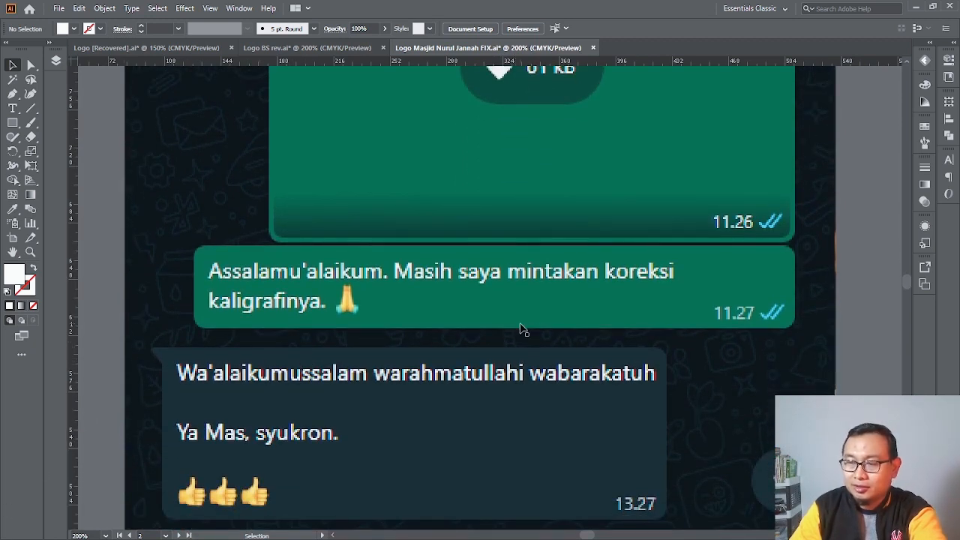
{"action": "scroll", "coordinate": [645, 285], "scroll_direction": "down", "scroll_amount": 2}
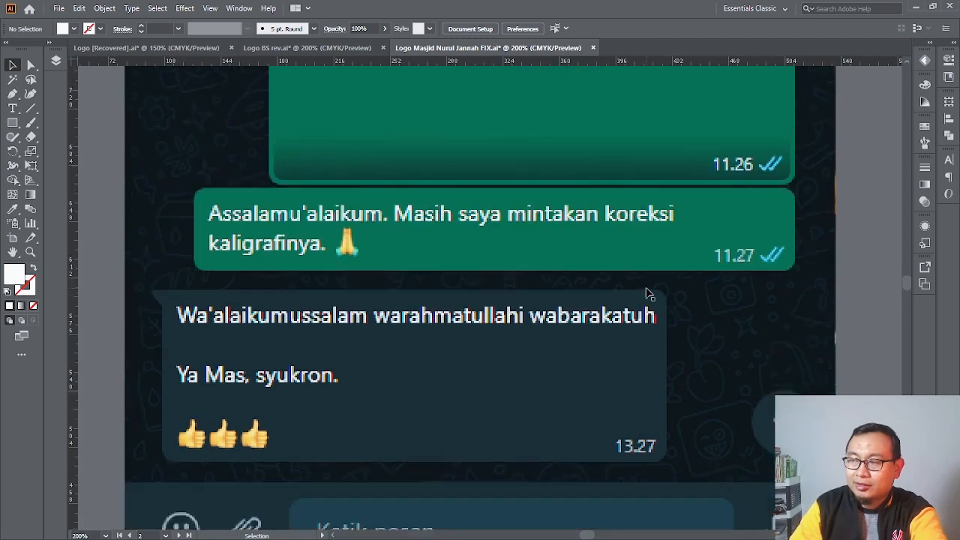
{"action": "scroll", "coordinate": [655, 285], "scroll_direction": "down", "scroll_amount": 1}
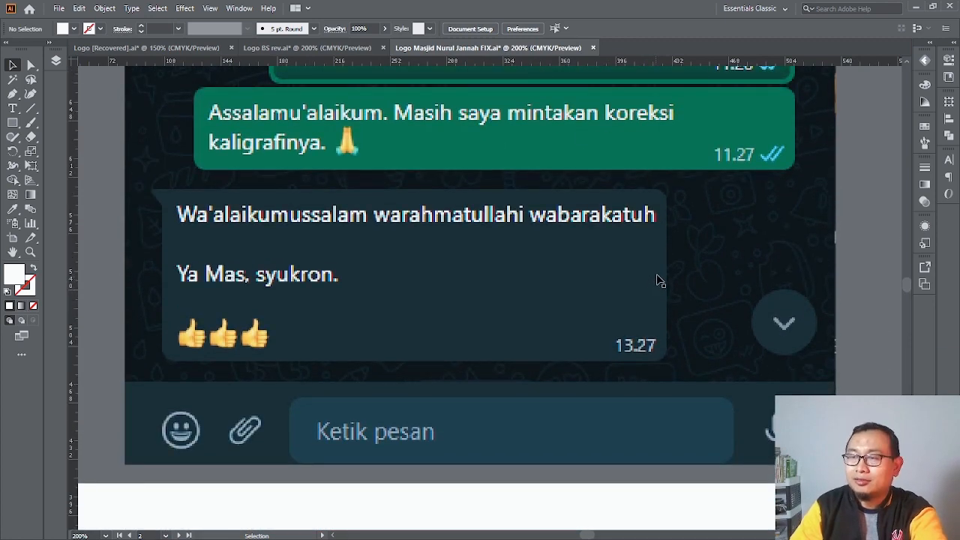
{"action": "scroll", "coordinate": [660, 278], "scroll_direction": "up", "scroll_amount": 1}
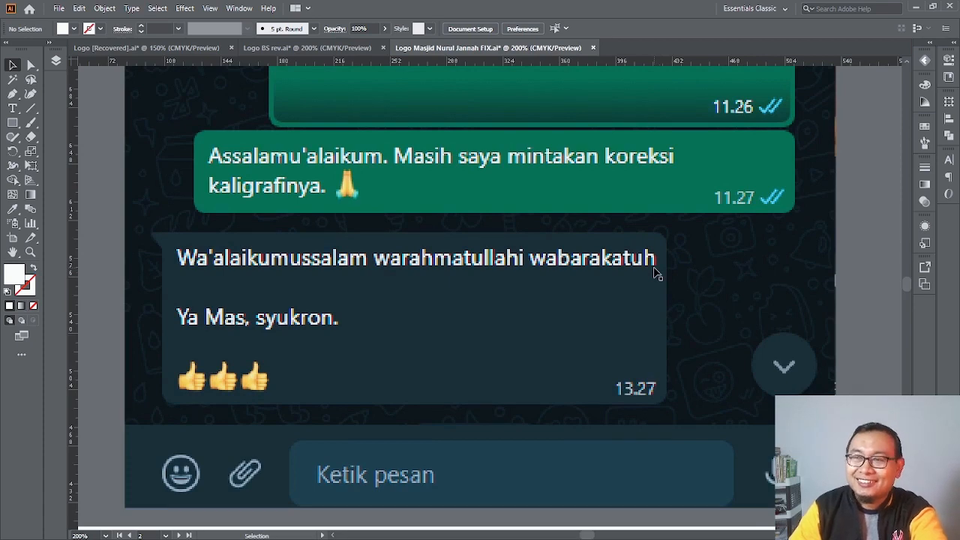
{"action": "scroll", "coordinate": [663, 236], "scroll_direction": "down", "scroll_amount": 1}
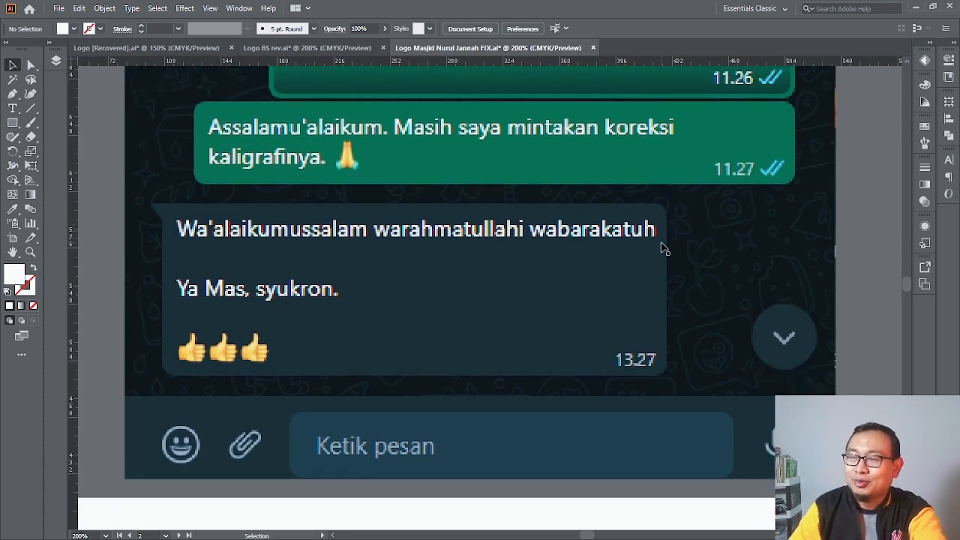
{"action": "scroll", "coordinate": [664, 249], "scroll_direction": "down", "scroll_amount": 3}
{"action": "scroll", "coordinate": [627, 272], "scroll_direction": "down", "scroll_amount": 10}
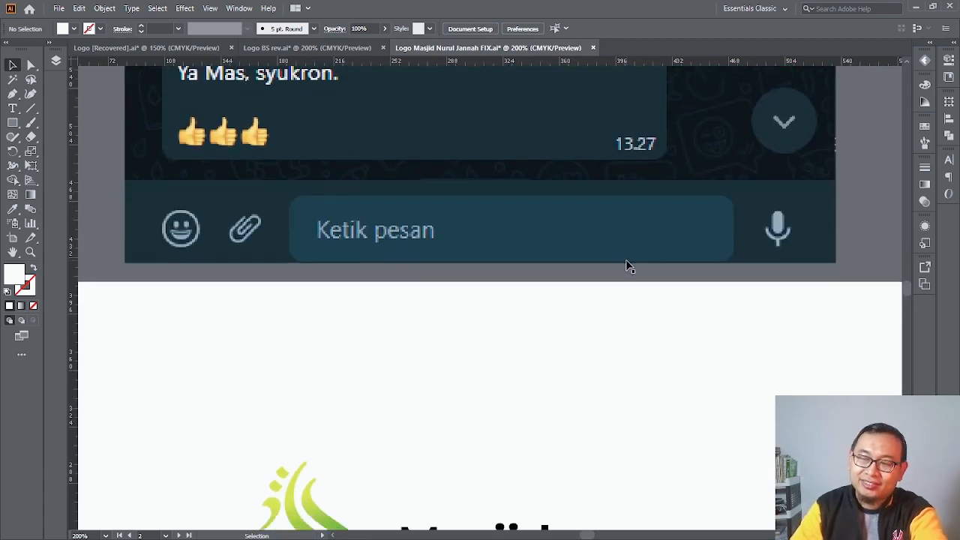
Examine the finished Masjid Nurul Jannah Brengkungan logo on its artboard, including the calligraphy emblem and the lettering beside it.
{"action": "scroll", "coordinate": [635, 261], "scroll_direction": "down", "scroll_amount": 3}
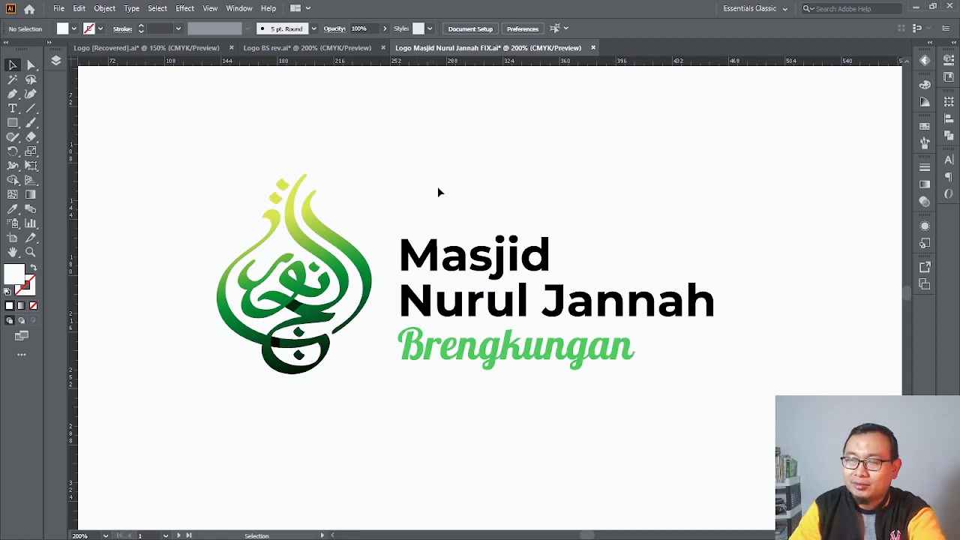
{"action": "left_click_drag", "start_coordinate": [437, 188], "coordinate": [742, 388]}
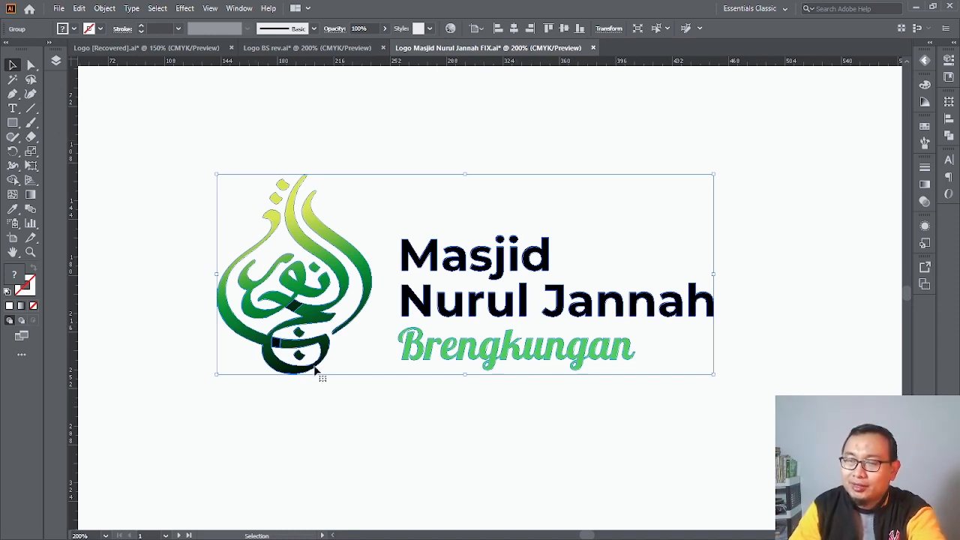
{"action": "left_click", "coordinate": [418, 135]}
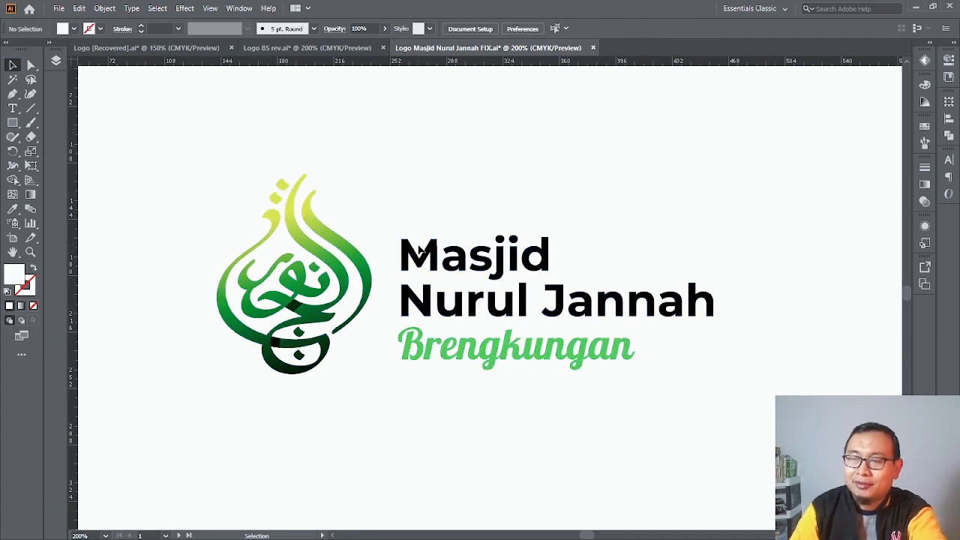
{"action": "scroll", "coordinate": [420, 251], "scroll_direction": "up", "scroll_amount": 1}
{"action": "scroll", "coordinate": [409, 233], "scroll_direction": "down", "scroll_amount": 4}
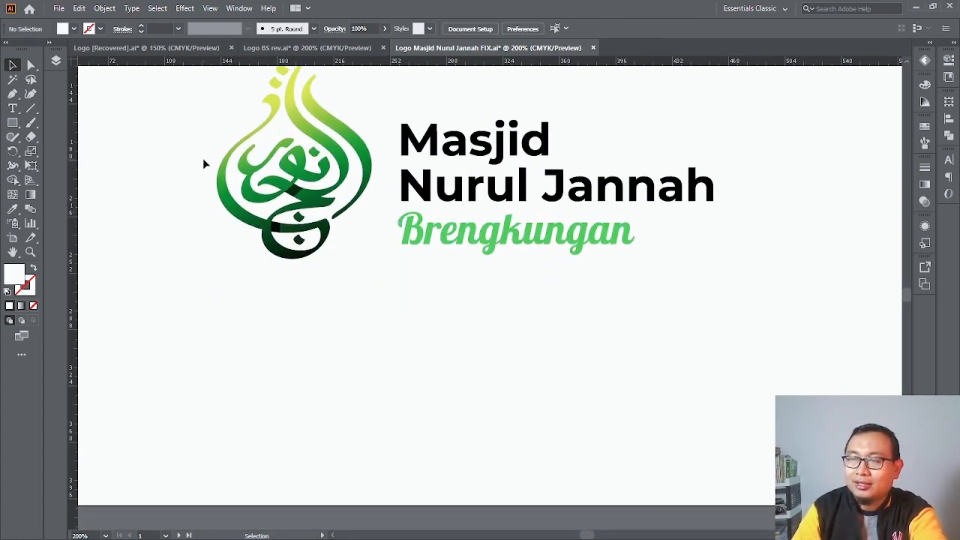
{"action": "scroll", "coordinate": [204, 164], "scroll_direction": "up", "scroll_amount": 1}
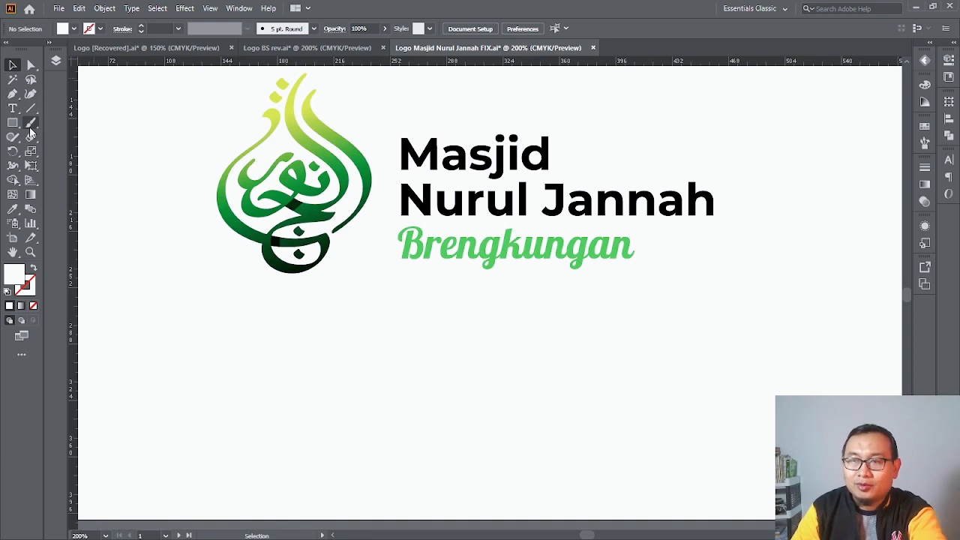
{"action": "left_click", "coordinate": [30, 124]}
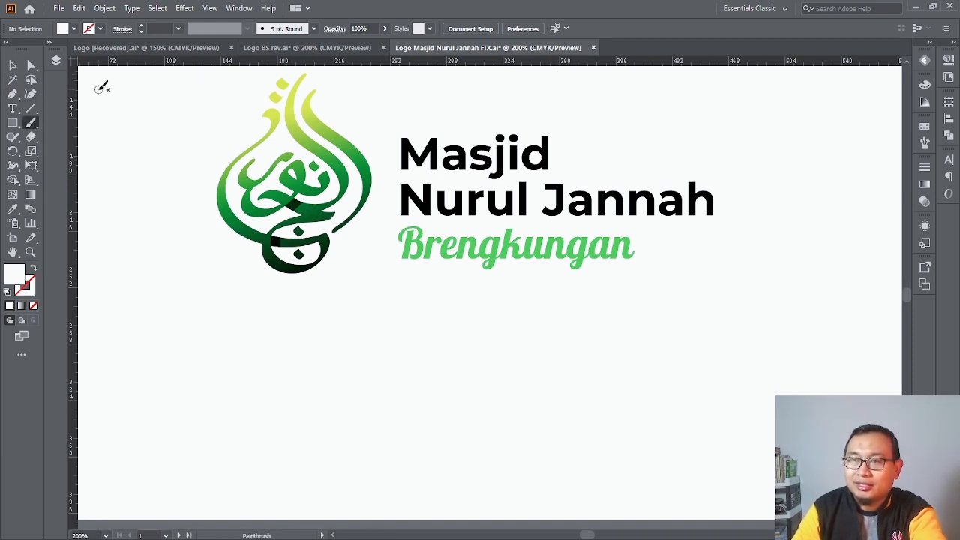
{"action": "key", "text": "shift+x"}
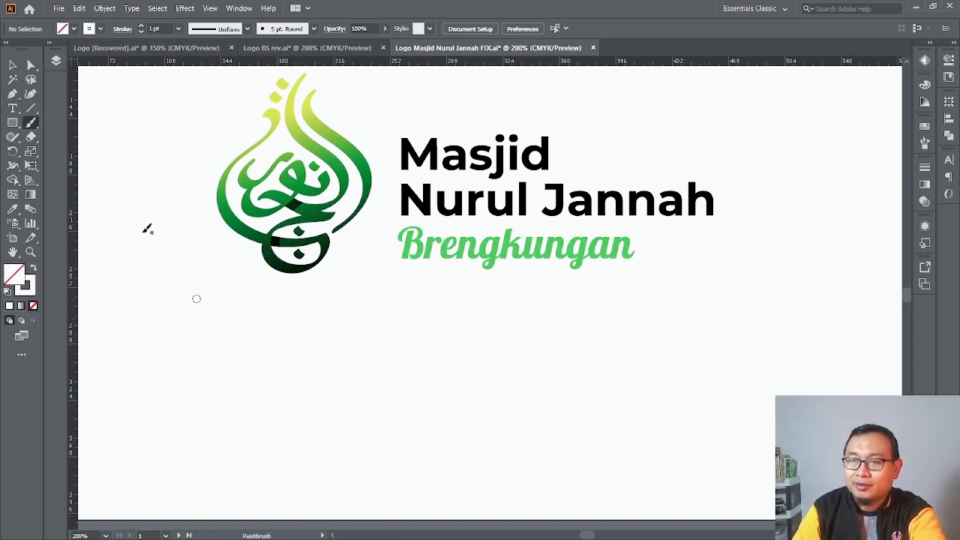
{"action": "left_click", "coordinate": [12, 65]}
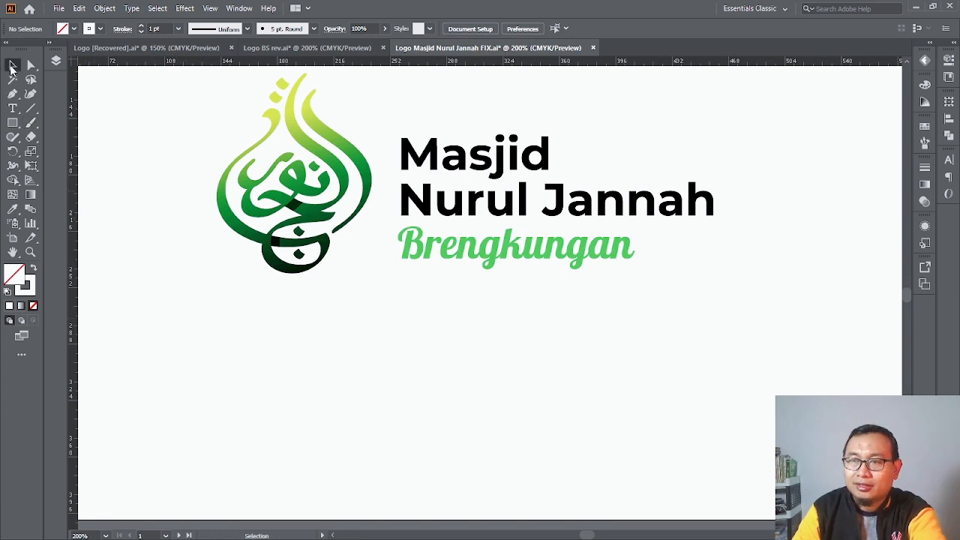
{"action": "mouse_move", "coordinate": [110, 373]}
{"action": "left_mouse_down"}
{"action": "mouse_move", "coordinate": [197, 217]}
{"action": "mouse_move", "coordinate": [183, 201]}
{"action": "left_mouse_up"}
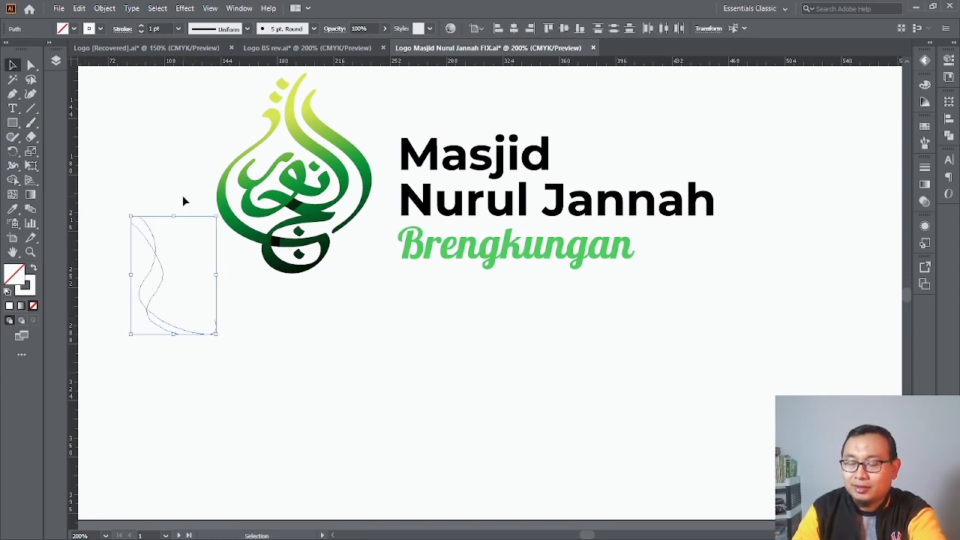
{"action": "left_click", "coordinate": [182, 195]}
{"action": "left_click", "coordinate": [333, 135]}
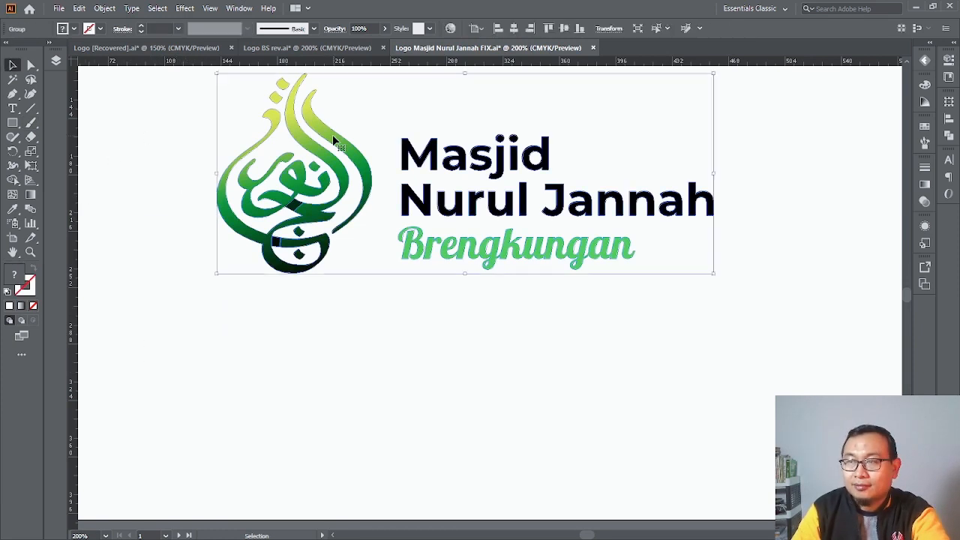
{"action": "double_click", "coordinate": [332, 134]}
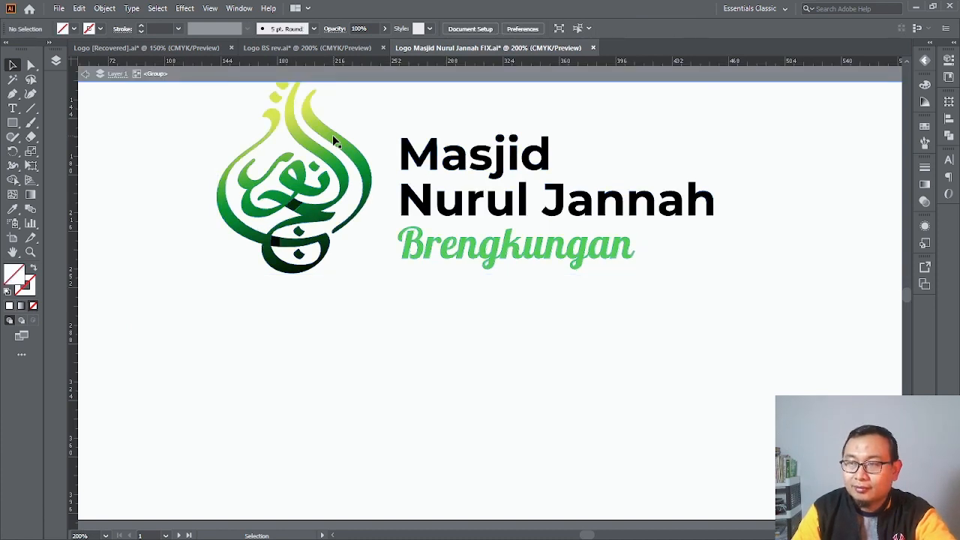
{"action": "double_click", "coordinate": [167, 190]}
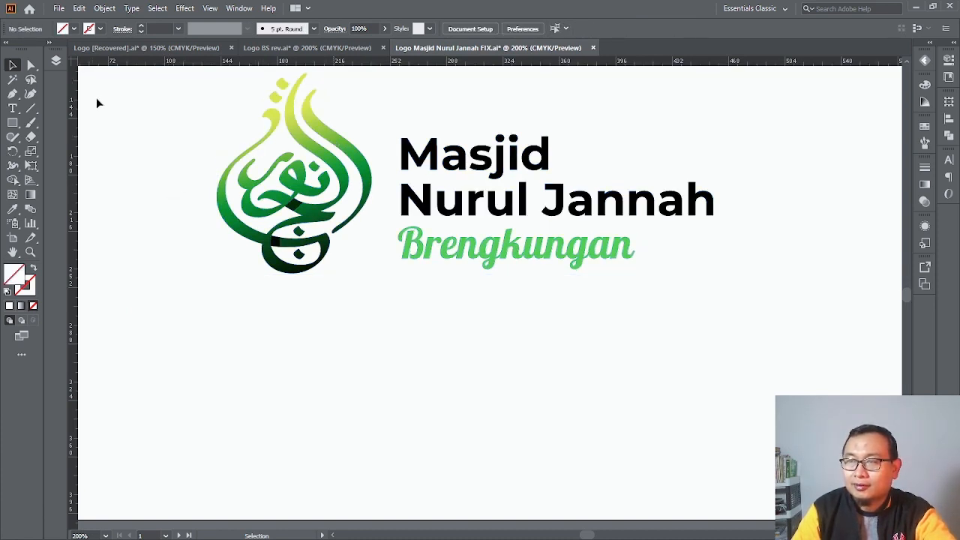
Adopt the green gradient of the emblem's outer curve and paint a short curved Paintbrush stroke beside the emblem with it.
{"action": "left_click", "coordinate": [30, 65]}
{"action": "left_click", "coordinate": [338, 144]}
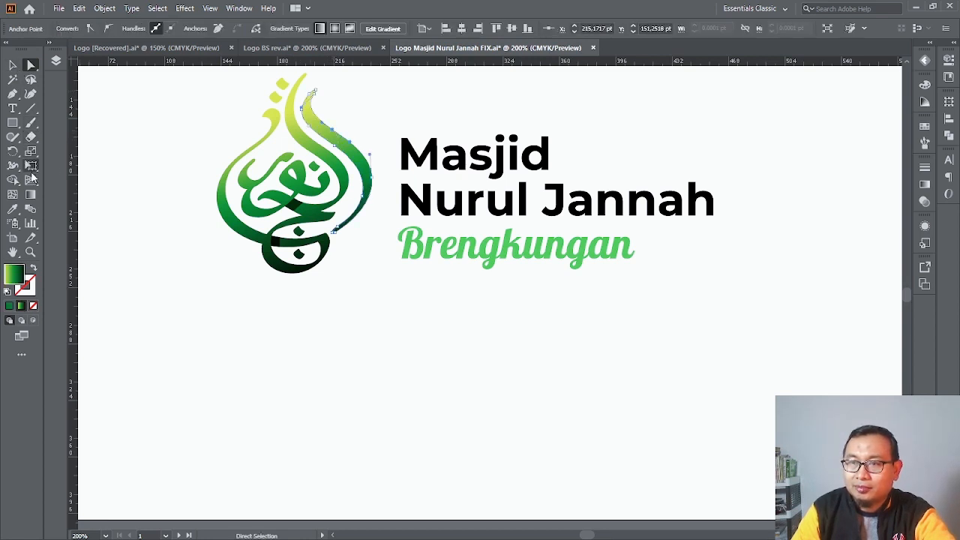
{"action": "left_click", "coordinate": [30, 122]}
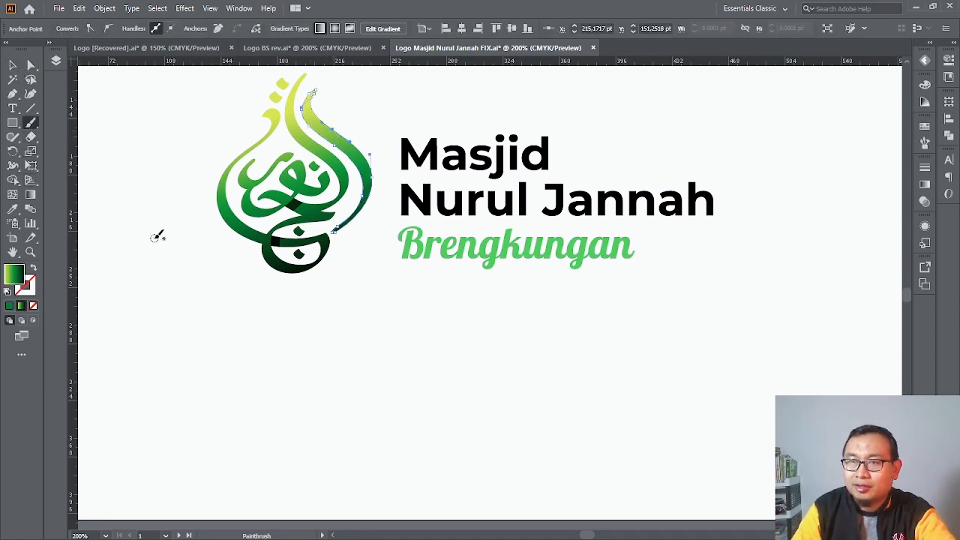
{"action": "left_click_drag", "start_coordinate": [152, 236], "coordinate": [177, 333]}
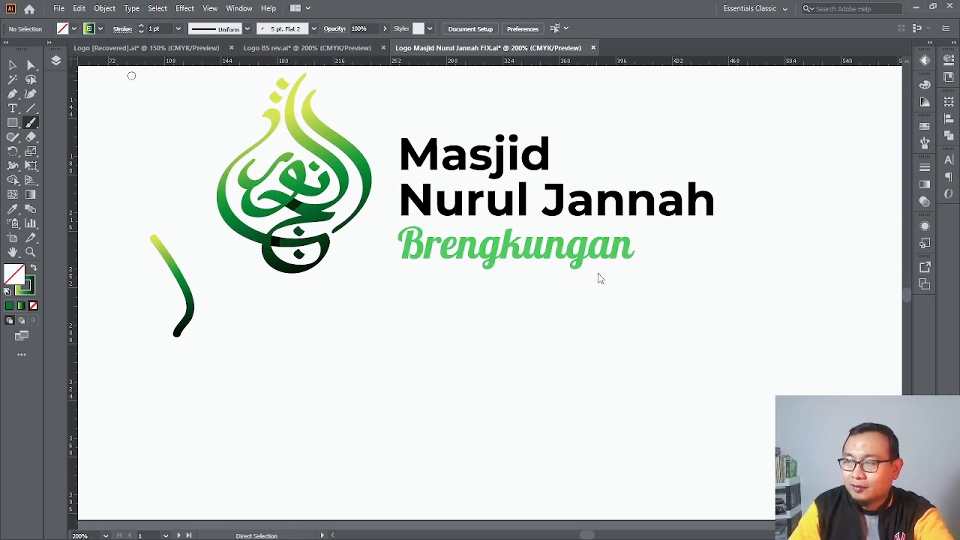
{"action": "left_click", "coordinate": [30, 123]}
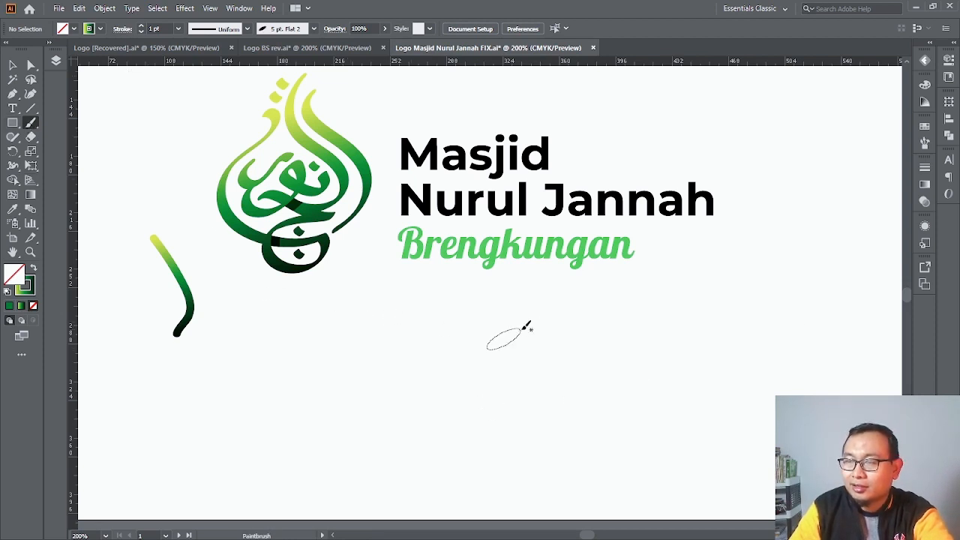
{"action": "mouse_move", "coordinate": [537, 307]}
{"action": "left_mouse_down"}
{"action": "mouse_move", "coordinate": [523, 367]}
{"action": "mouse_move", "coordinate": [421, 398]}
{"action": "mouse_move", "coordinate": [411, 437]}
{"action": "left_mouse_up"}
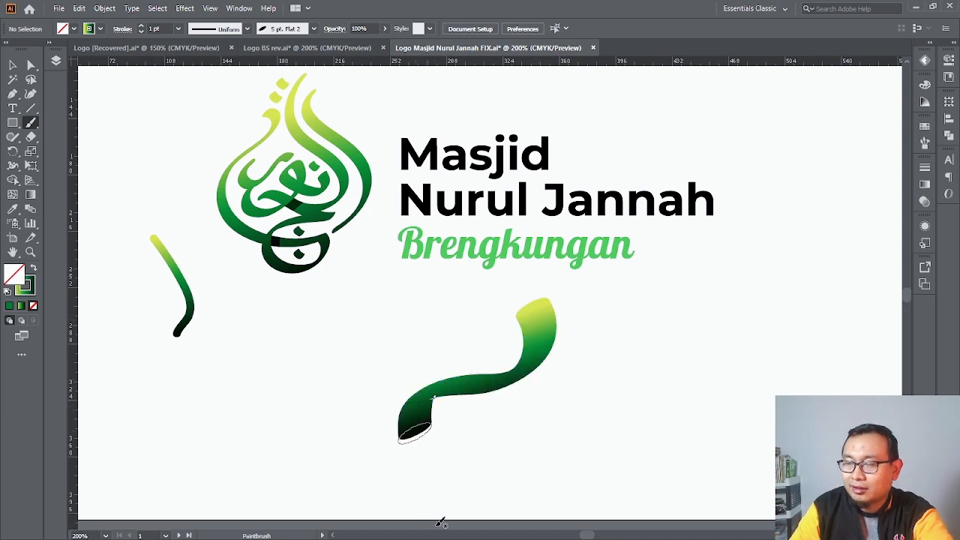
{"action": "key", "text": "ctrl+z"}
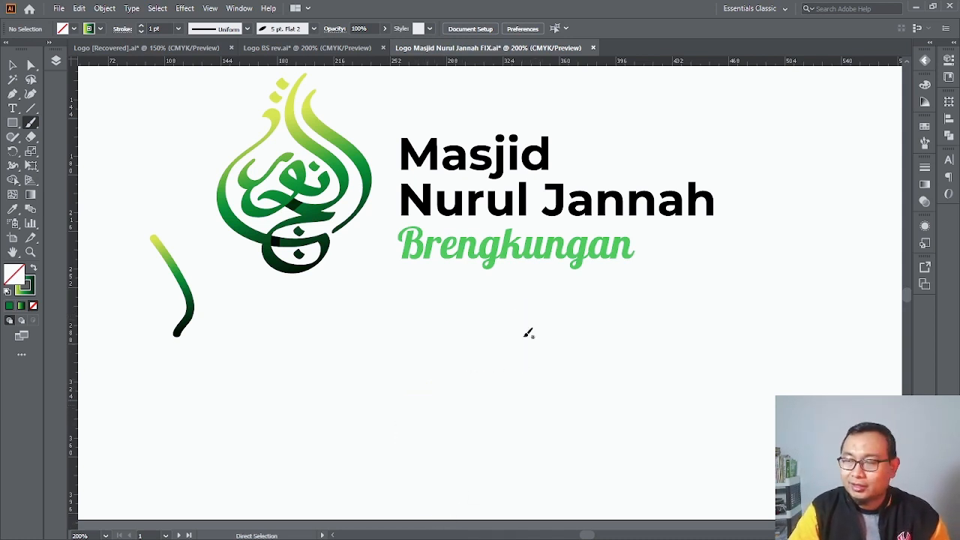
{"action": "mouse_move", "coordinate": [527, 326]}
{"action": "left_mouse_down"}
{"action": "mouse_move", "coordinate": [511, 303]}
{"action": "mouse_move", "coordinate": [508, 355]}
{"action": "mouse_move", "coordinate": [457, 397]}
{"action": "left_mouse_up"}
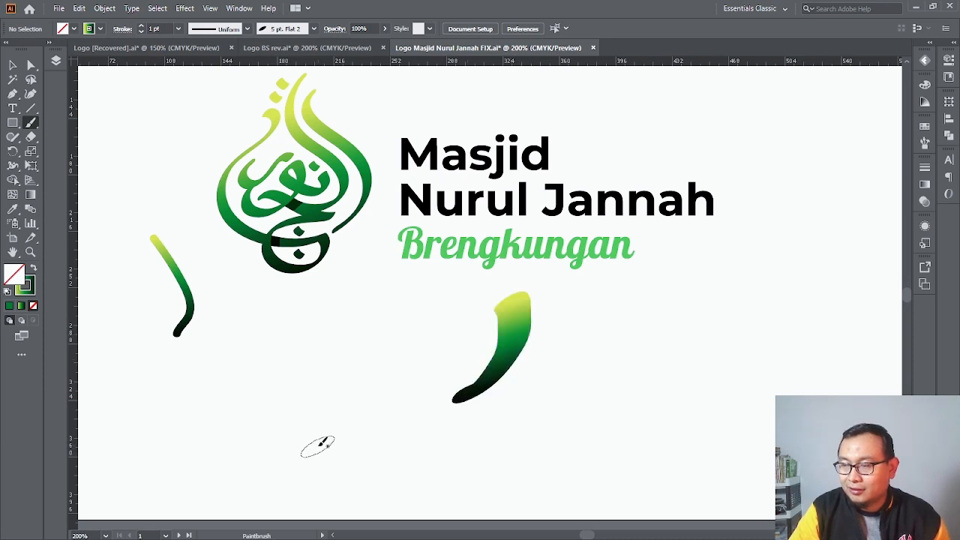
{"action": "key", "text": "ctrl+z"}
Paint large Arabic letters below the logo with the 5 pt. Flat 2 brush: a long ra curve and a joined nun-waw with its dot.
{"action": "mouse_move", "coordinate": [470, 311]}
{"action": "left_mouse_down"}
{"action": "mouse_move", "coordinate": [480, 352]}
{"action": "mouse_move", "coordinate": [425, 437]}
{"action": "mouse_move", "coordinate": [356, 465]}
{"action": "left_mouse_up"}
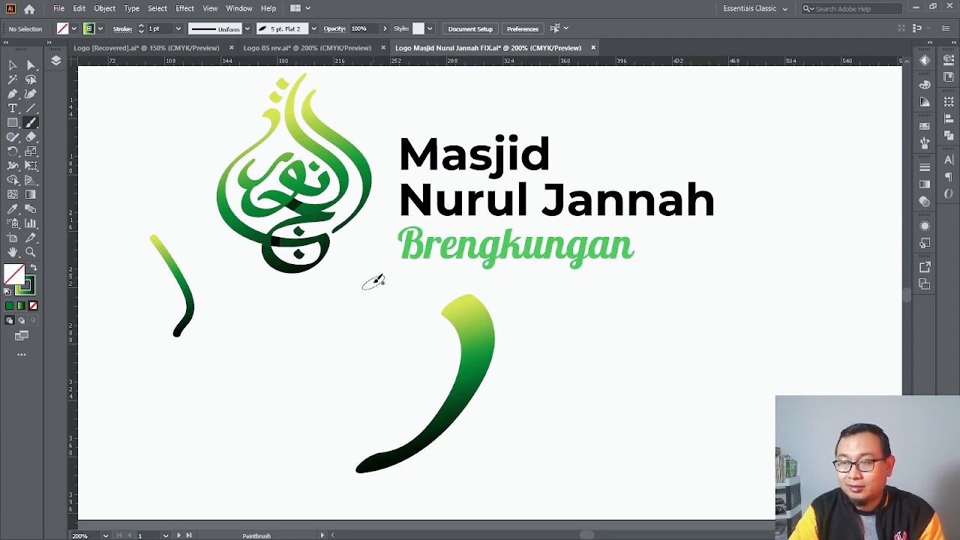
{"action": "mouse_move", "coordinate": [372, 279]}
{"action": "left_mouse_down"}
{"action": "mouse_move", "coordinate": [385, 333]}
{"action": "mouse_move", "coordinate": [379, 382]}
{"action": "mouse_move", "coordinate": [354, 403]}
{"action": "mouse_move", "coordinate": [319, 417]}
{"action": "left_mouse_up"}
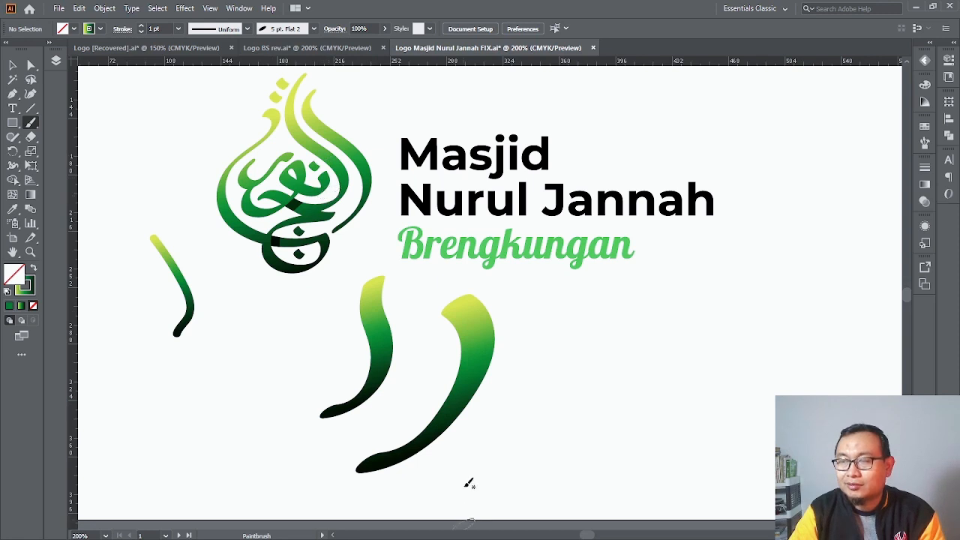
{"action": "key", "text": "ctrl+z"}
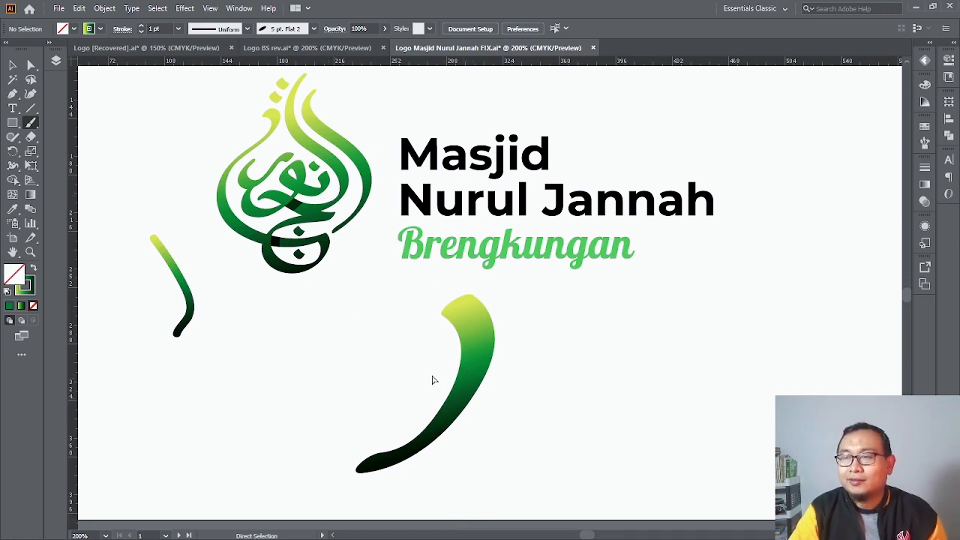
{"action": "mouse_move", "coordinate": [382, 358]}
{"action": "left_mouse_down"}
{"action": "mouse_move", "coordinate": [404, 371]}
{"action": "mouse_move", "coordinate": [401, 386]}
{"action": "mouse_move", "coordinate": [344, 400]}
{"action": "mouse_move", "coordinate": [328, 387]}
{"action": "mouse_move", "coordinate": [324, 360]}
{"action": "mouse_move", "coordinate": [349, 368]}
{"action": "mouse_move", "coordinate": [357, 399]}
{"action": "mouse_move", "coordinate": [339, 427]}
{"action": "mouse_move", "coordinate": [295, 448]}
{"action": "mouse_move", "coordinate": [253, 447]}
{"action": "left_mouse_up"}
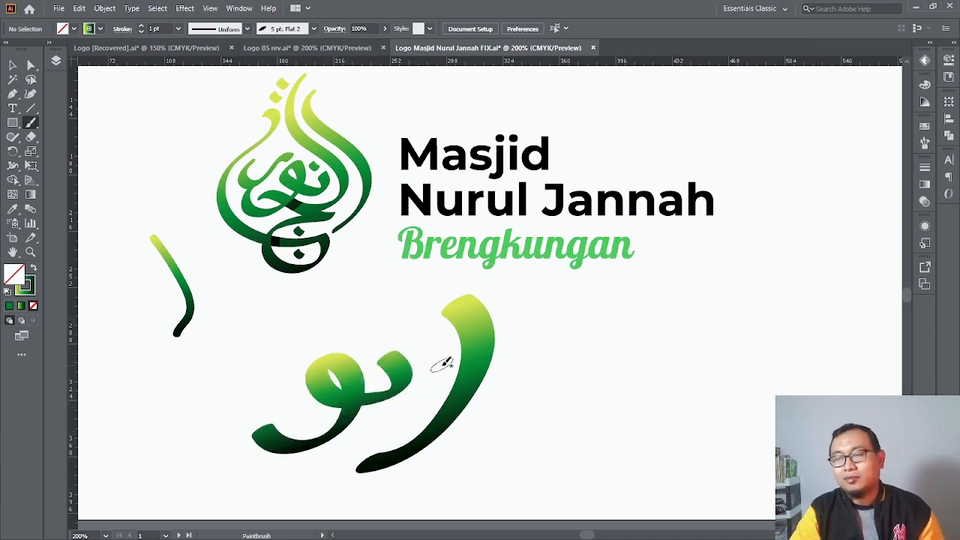
{"action": "left_click_drag", "start_coordinate": [360, 330], "coordinate": [371, 338]}
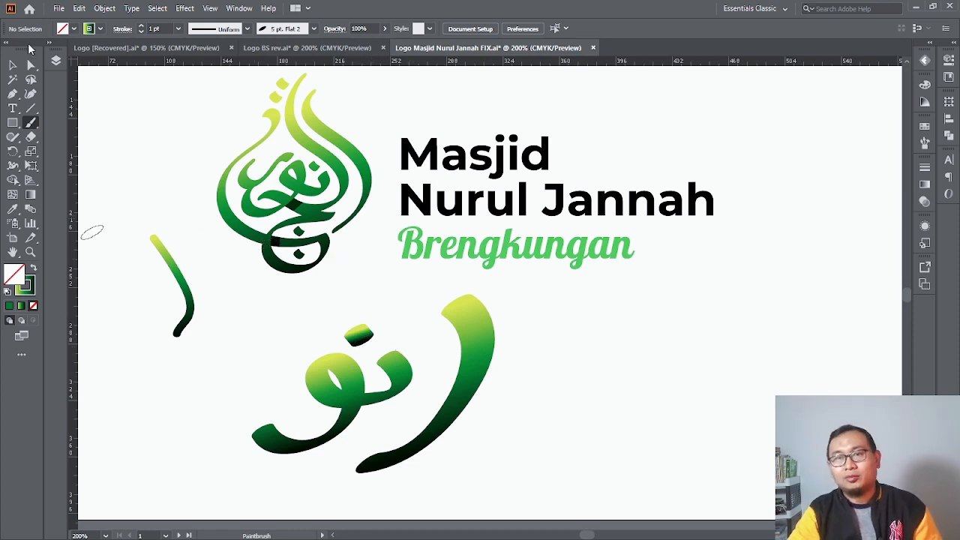
Delete the large painted Arabic letters below the logo and the short curved stroke beside the emblem.
{"action": "left_click", "coordinate": [14, 66]}
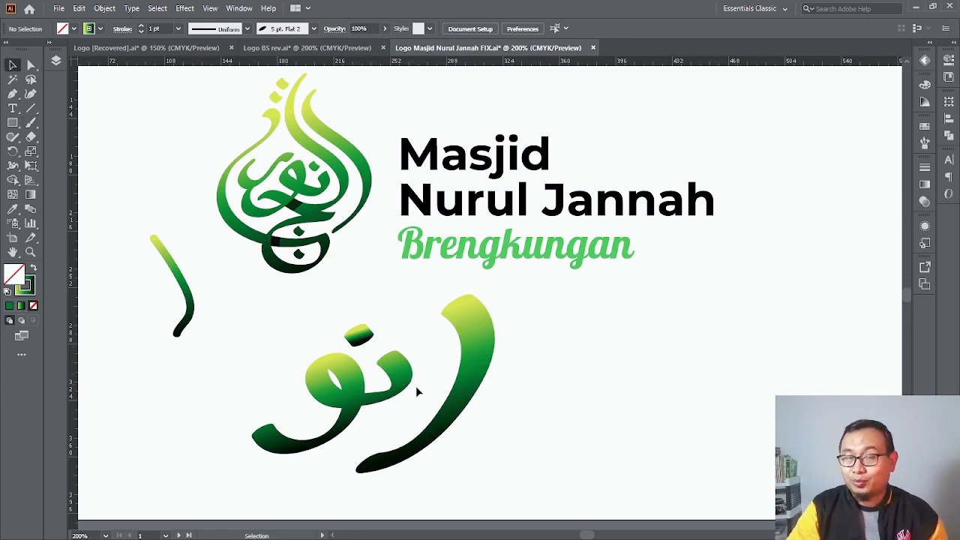
{"action": "left_click_drag", "start_coordinate": [588, 345], "coordinate": [284, 430]}
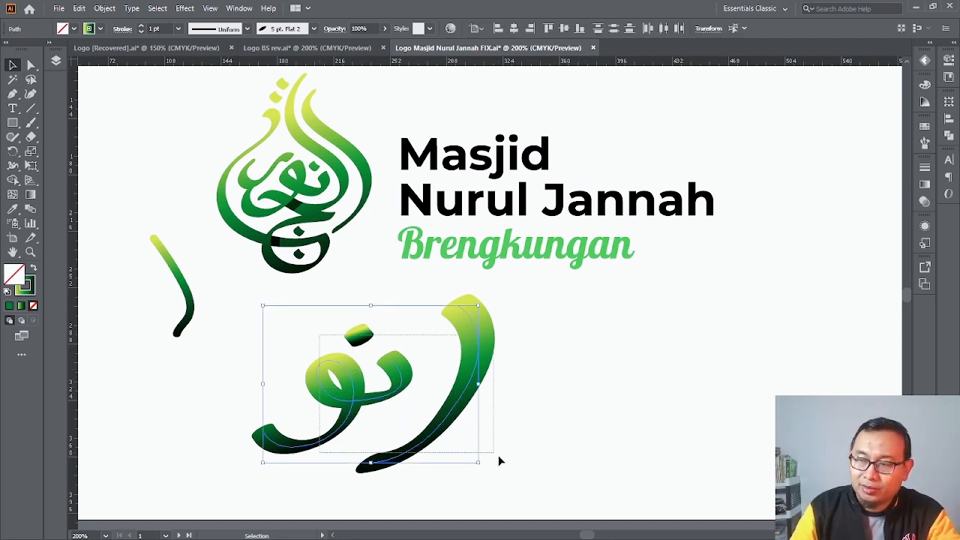
{"action": "key", "text": "Delete"}
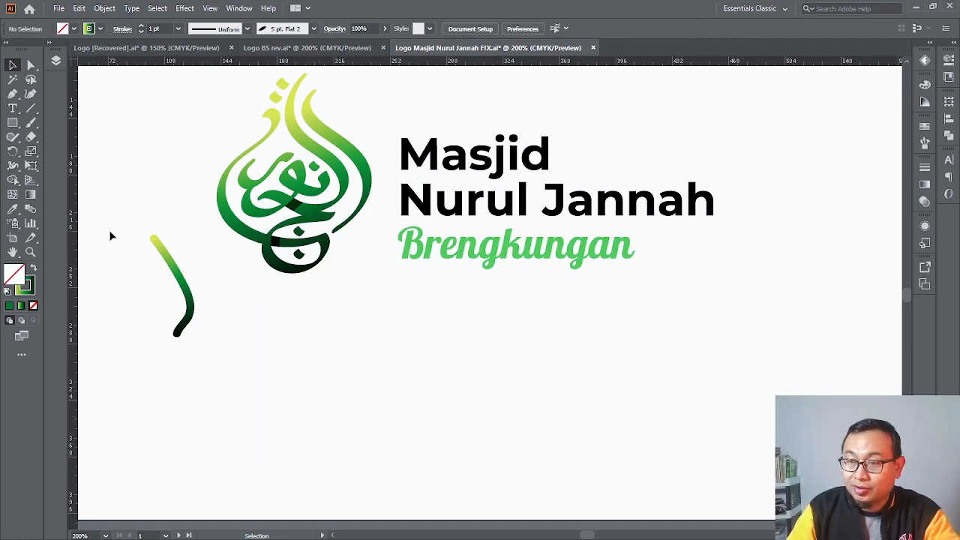
{"action": "left_click_drag", "start_coordinate": [111, 236], "coordinate": [197, 333]}
{"action": "key", "text": "Delete"}
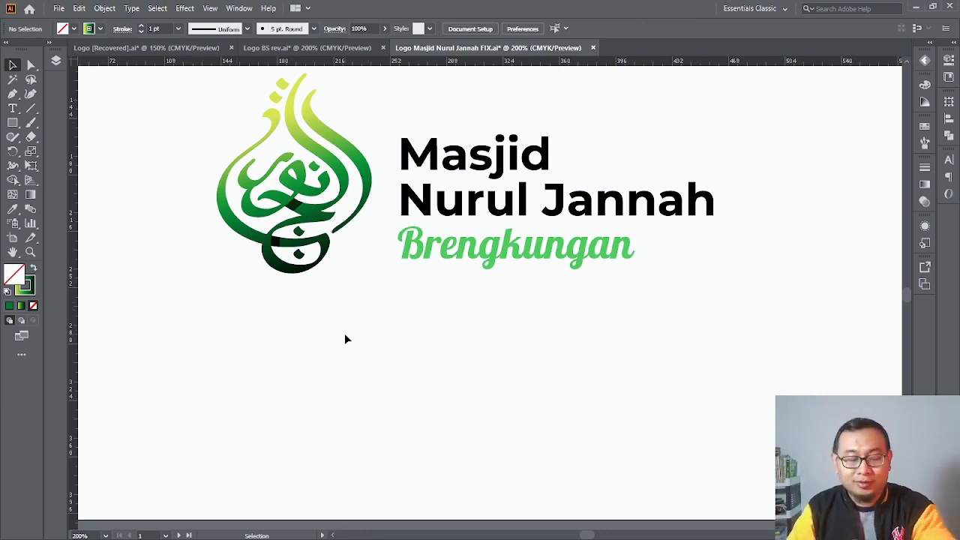
Undo the deletions and the painting of the nun-waw with its dot, bringing back only the short stroke and the large ra curve.
{"action": "key", "text": "a"}
{"action": "key", "text": "ctrl+z"}
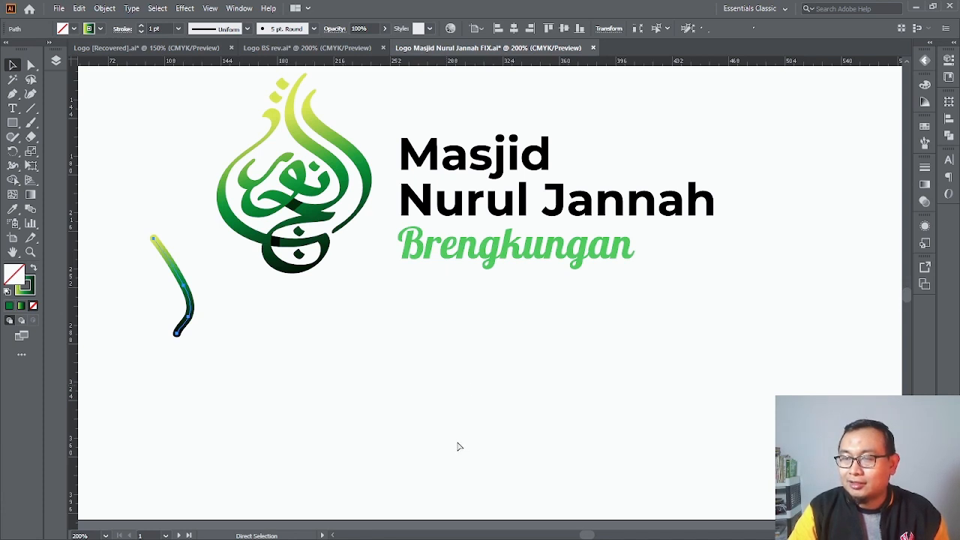
{"action": "key", "text": "ctrl+z"}
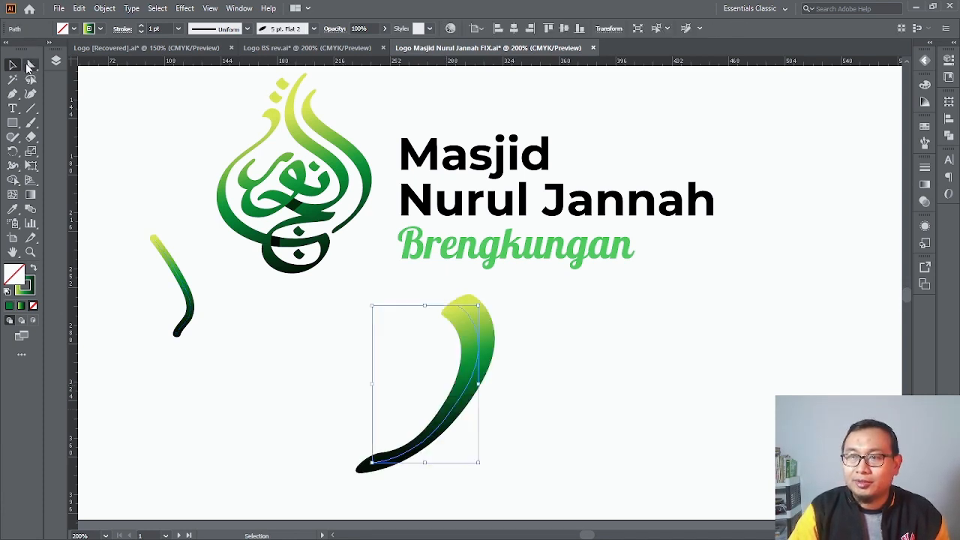
Move the large ra curve to directly below the emblem.
{"action": "left_click", "coordinate": [390, 420]}
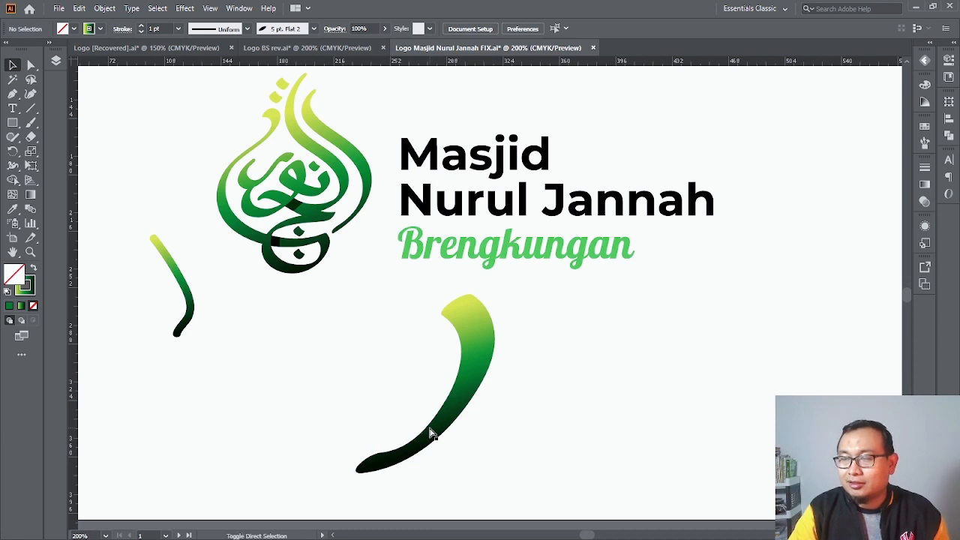
{"action": "left_click", "coordinate": [476, 366]}
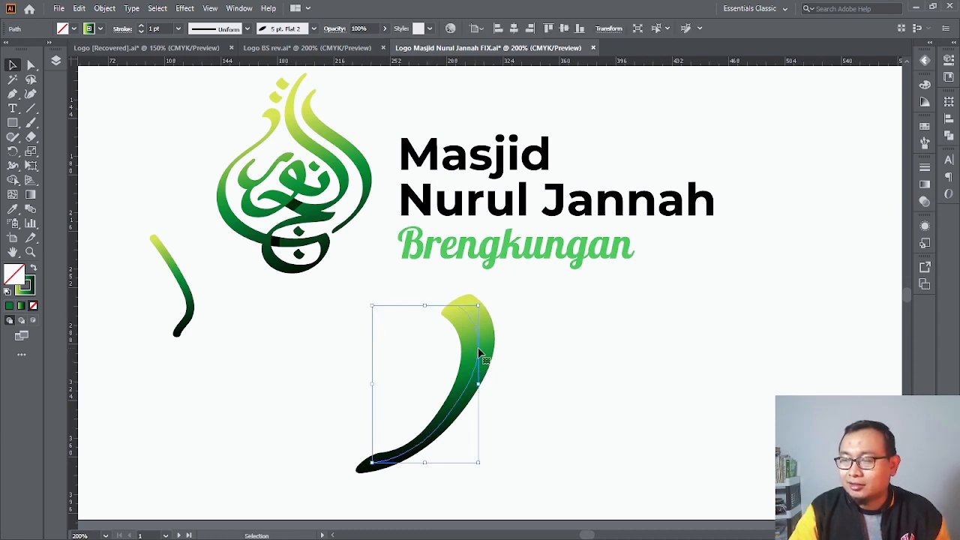
{"action": "mouse_move", "coordinate": [477, 353]}
{"action": "left_mouse_down"}
{"action": "mouse_move", "coordinate": [572, 368]}
{"action": "mouse_move", "coordinate": [432, 328]}
{"action": "mouse_move", "coordinate": [380, 344]}
{"action": "left_mouse_up"}
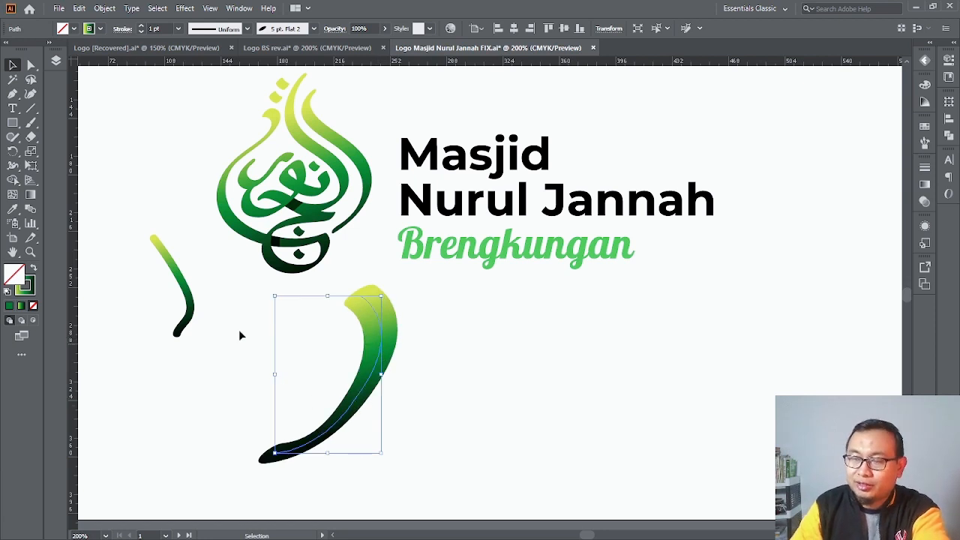
Reshape the ra curve's tail with the Direct Selection tool, lowering its end anchor and adjusting the handle for a straighter finish.
{"action": "left_click", "coordinate": [40, 68]}
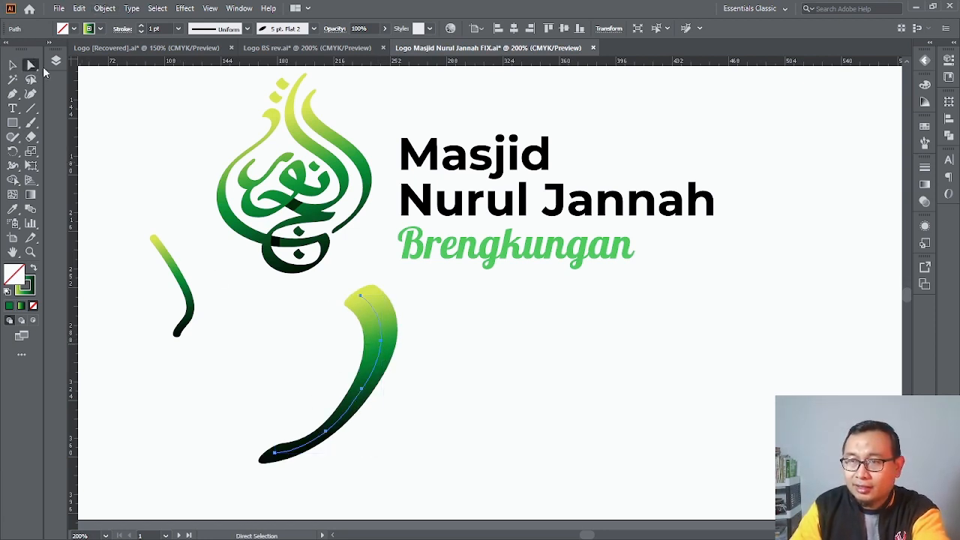
{"action": "left_click", "coordinate": [360, 391]}
{"action": "left_click", "coordinate": [361, 391]}
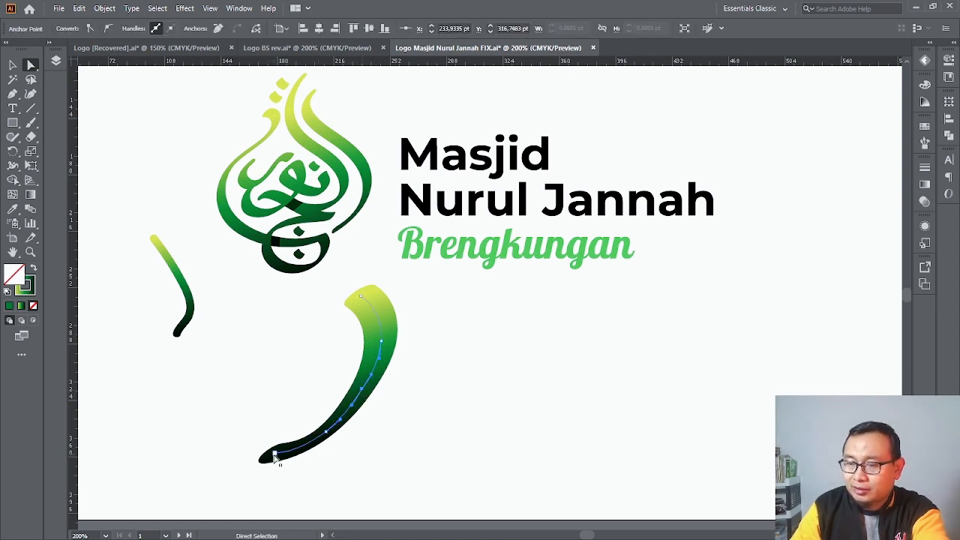
{"action": "left_click_drag", "start_coordinate": [274, 457], "coordinate": [300, 456]}
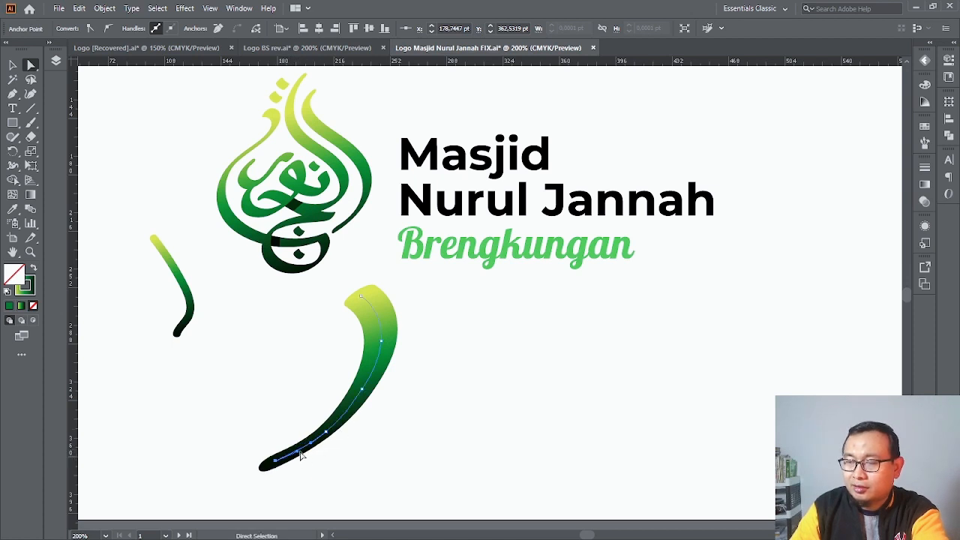
{"action": "left_click", "coordinate": [362, 391]}
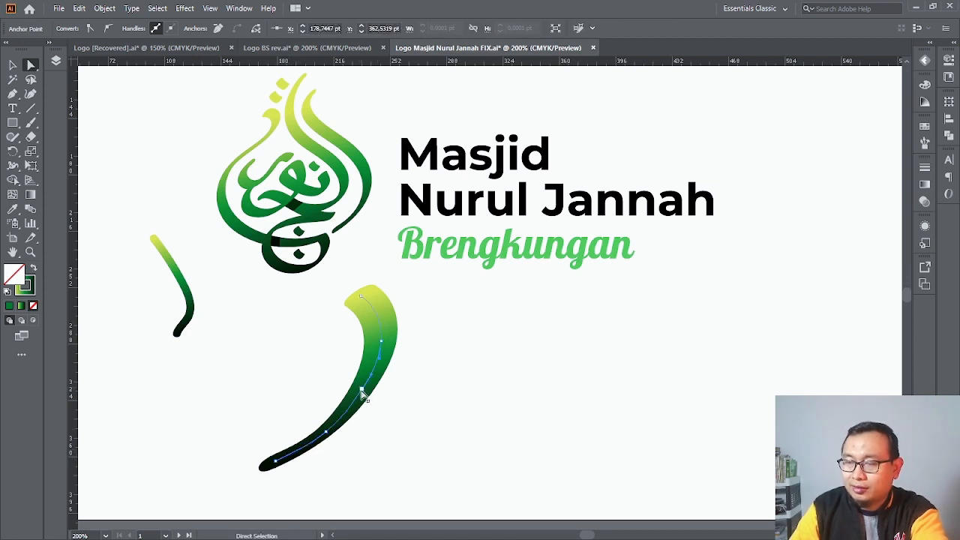
{"action": "left_click_drag", "start_coordinate": [361, 391], "coordinate": [363, 390]}
{"action": "left_click", "coordinate": [448, 362]}
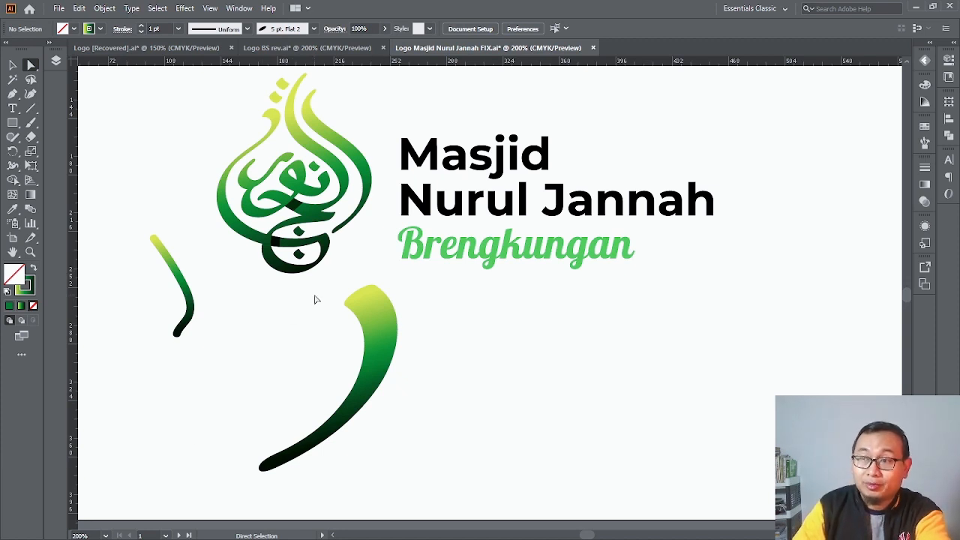
Expand the appearance of the ra brush stroke into a gradient-filled shape.
{"action": "left_click", "coordinate": [382, 343]}
{"action": "left_click", "coordinate": [12, 65]}
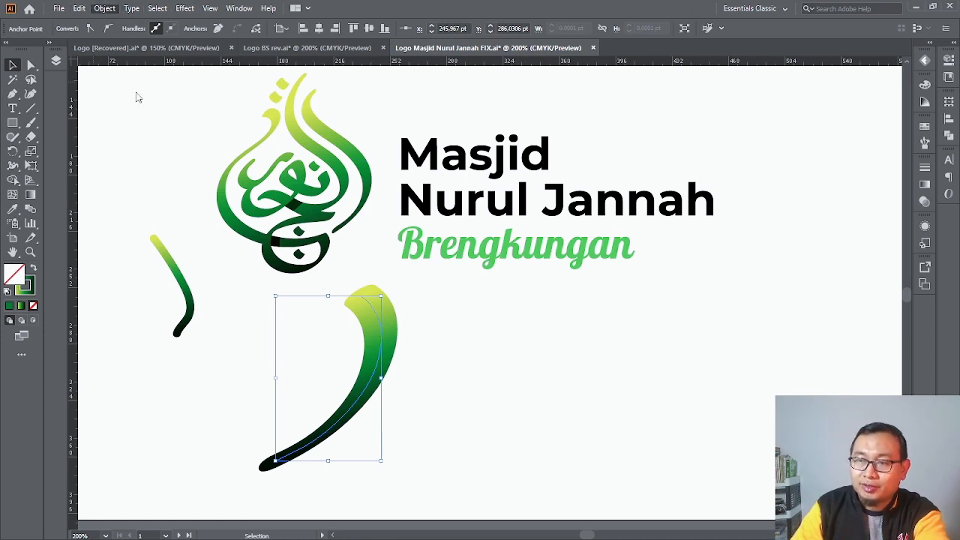
{"action": "left_click", "coordinate": [157, 168]}
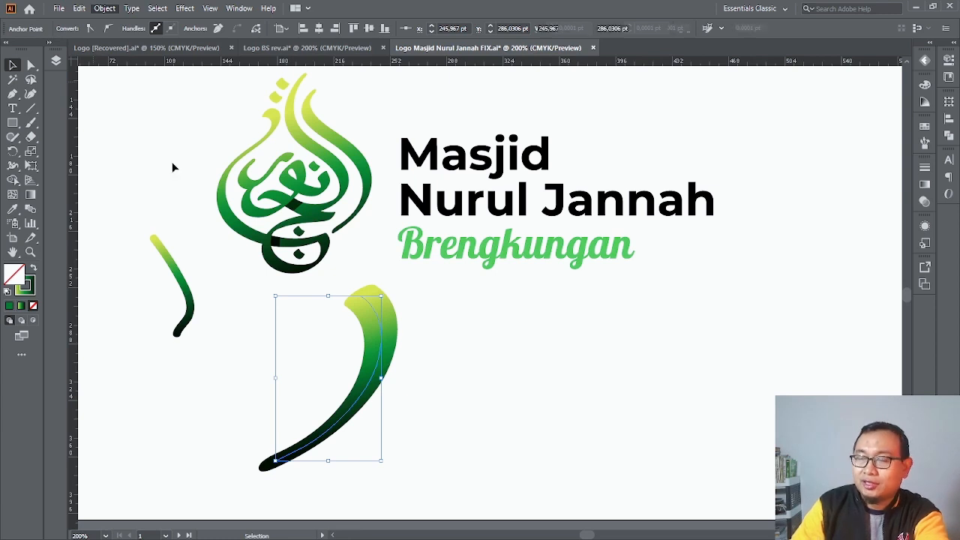
{"action": "left_click", "coordinate": [424, 435]}
Scale the expanded ra shape down proportionally and reposition it below the emblem.
{"action": "mouse_move", "coordinate": [380, 330]}
{"action": "left_mouse_down"}
{"action": "mouse_move", "coordinate": [305, 318]}
{"action": "mouse_move", "coordinate": [476, 371]}
{"action": "mouse_move", "coordinate": [431, 325]}
{"action": "left_mouse_up"}
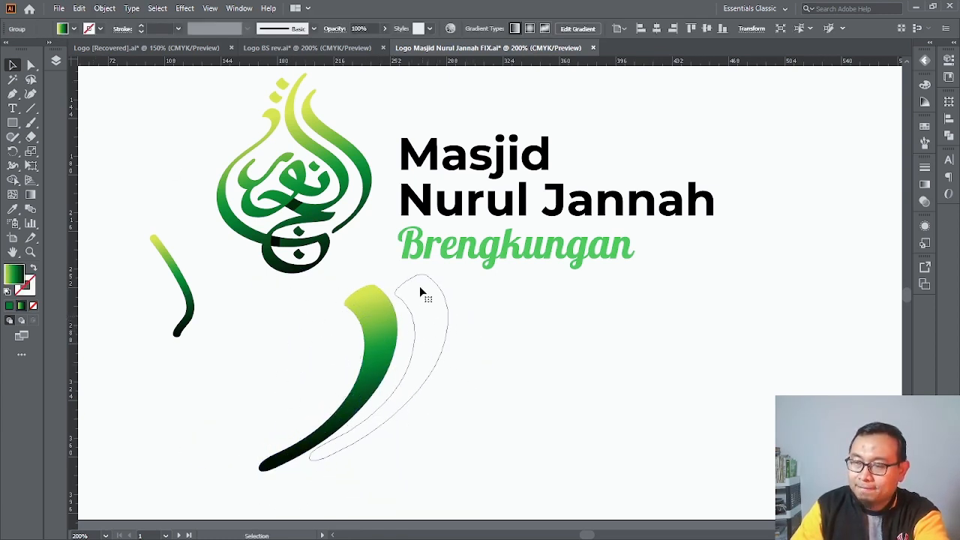
{"action": "mouse_move", "coordinate": [449, 275]}
{"action": "left_mouse_down"}
{"action": "mouse_move", "coordinate": [412, 307]}
{"action": "mouse_move", "coordinate": [369, 380]}
{"action": "mouse_move", "coordinate": [398, 395]}
{"action": "mouse_move", "coordinate": [387, 340]}
{"action": "mouse_move", "coordinate": [396, 354]}
{"action": "mouse_move", "coordinate": [373, 350]}
{"action": "mouse_move", "coordinate": [400, 341]}
{"action": "mouse_move", "coordinate": [345, 322]}
{"action": "left_mouse_up"}
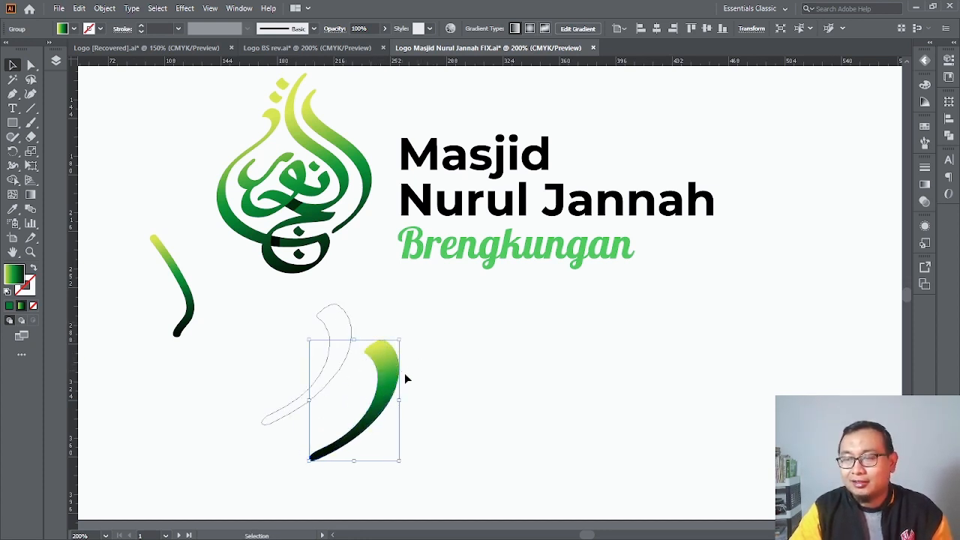
{"action": "left_click", "coordinate": [381, 358]}
{"action": "left_click", "coordinate": [349, 330]}
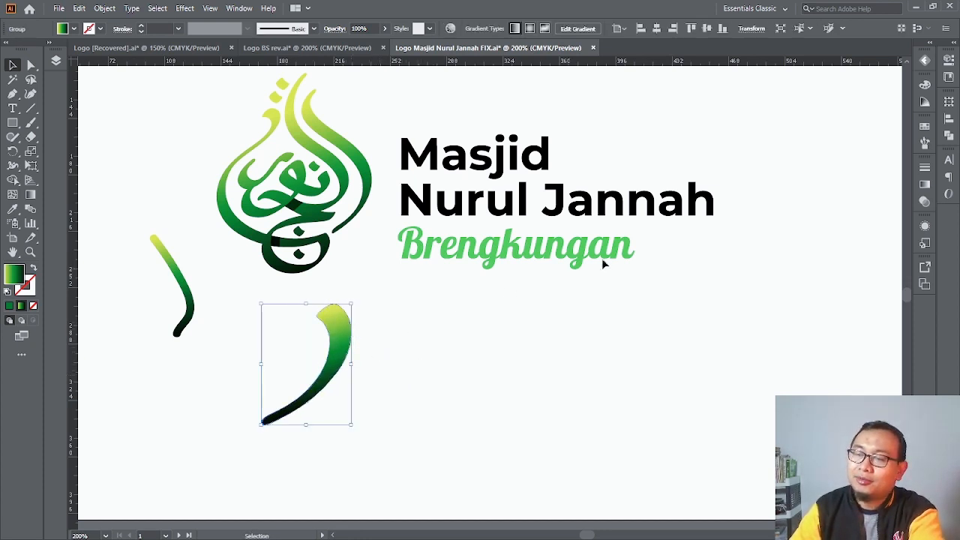
{"action": "left_click", "coordinate": [651, 389]}
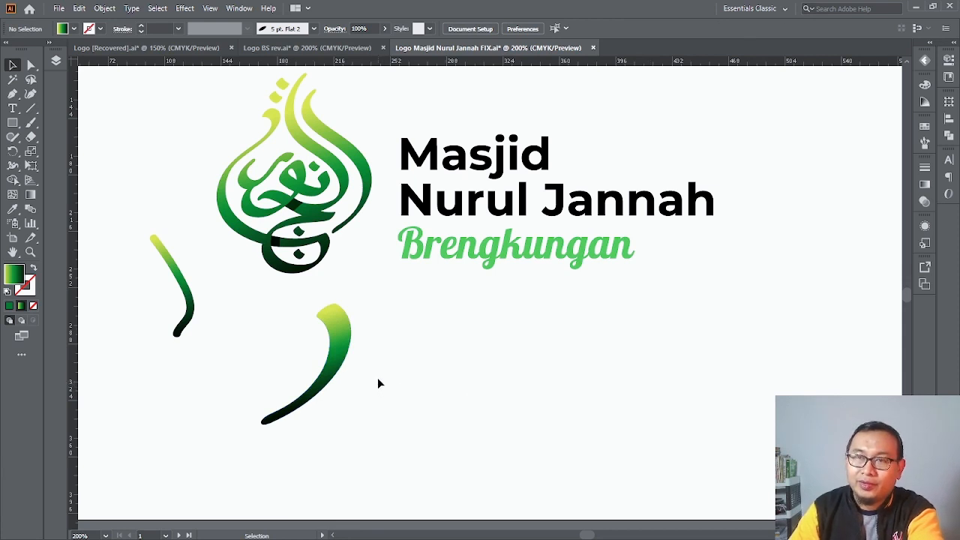
Place the expanded ra shape against the short curved stroke and select both for comparison.
{"action": "mouse_move", "coordinate": [346, 353]}
{"action": "left_mouse_down"}
{"action": "mouse_move", "coordinate": [179, 302]}
{"action": "mouse_move", "coordinate": [225, 335]}
{"action": "mouse_move", "coordinate": [216, 308]}
{"action": "left_mouse_up"}
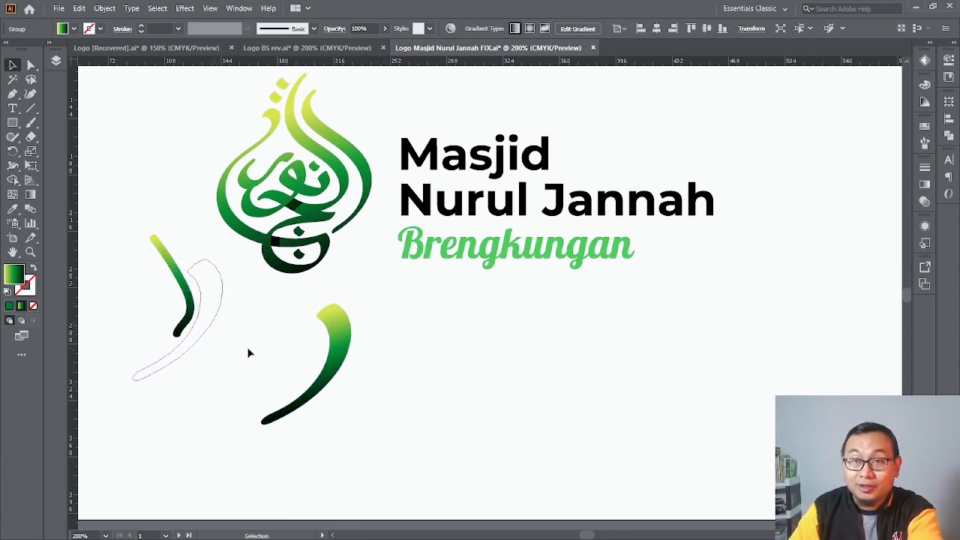
{"action": "left_click", "coordinate": [292, 393]}
{"action": "mouse_move", "coordinate": [171, 427]}
{"action": "left_mouse_down"}
{"action": "mouse_move", "coordinate": [199, 300]}
{"action": "mouse_move", "coordinate": [206, 330]}
{"action": "left_mouse_up"}
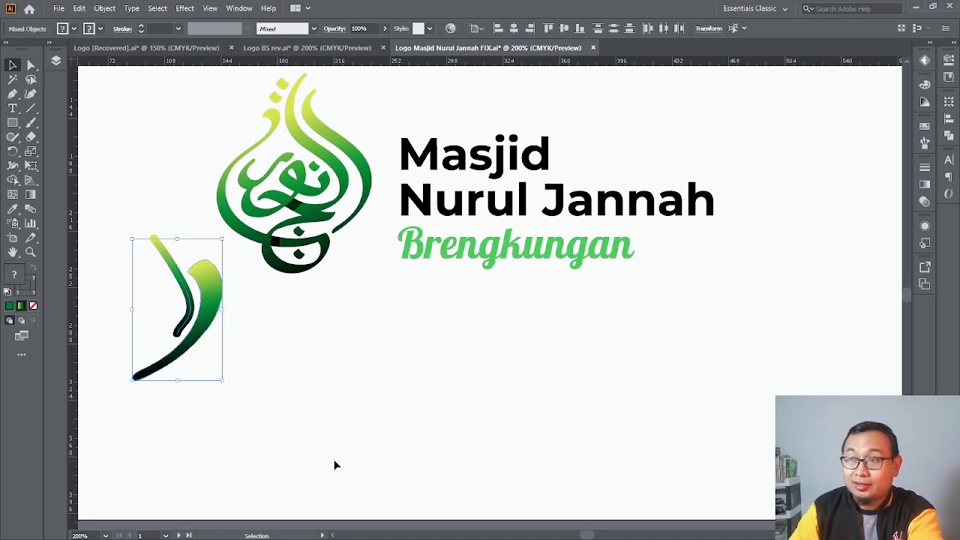
{"action": "left_click", "coordinate": [345, 458]}
{"action": "scroll", "coordinate": [494, 368], "scroll_direction": "down", "scroll_amount": 3}
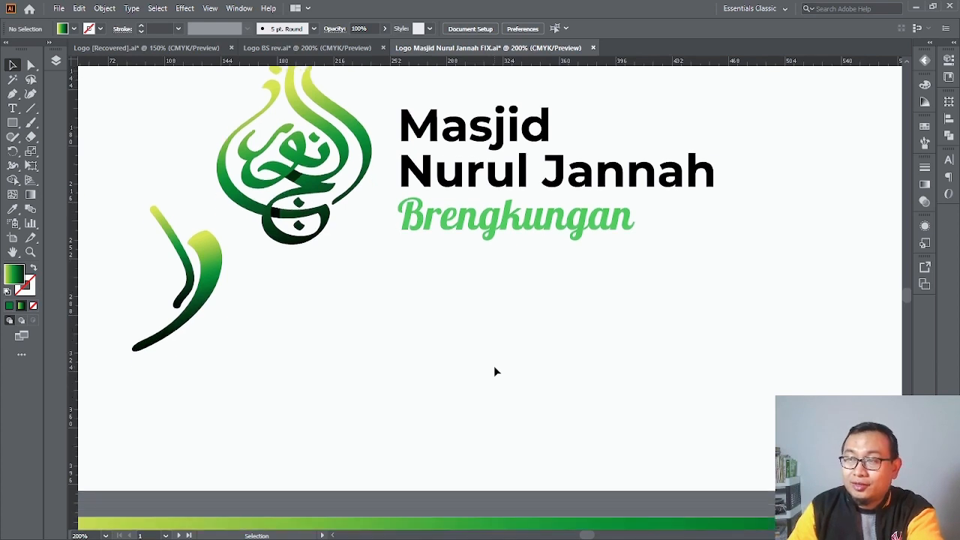
{"action": "scroll", "coordinate": [495, 360], "scroll_direction": "up", "scroll_amount": 4}
{"action": "scroll", "coordinate": [494, 361], "scroll_direction": "up", "scroll_amount": 2}
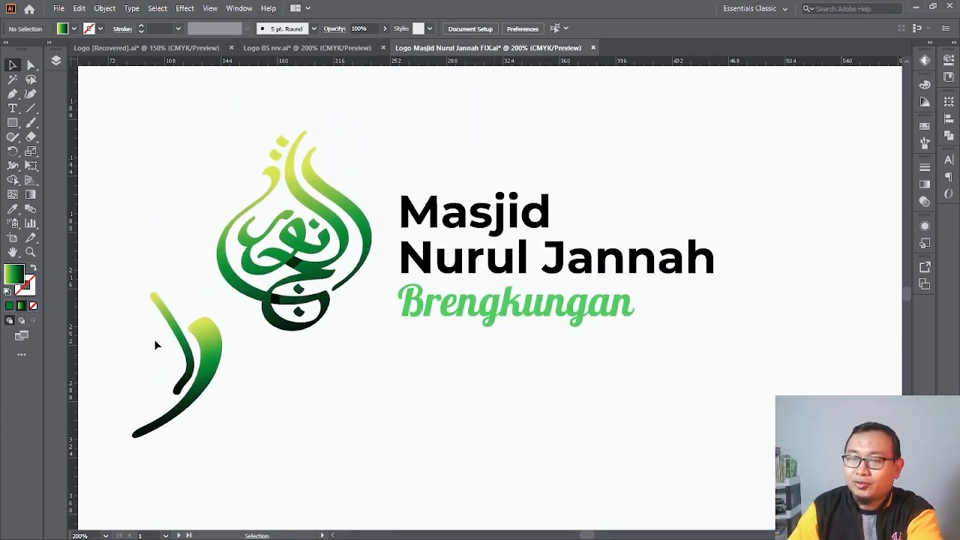
Delete the short curved stroke and the expanded ra shape beside the emblem.
{"action": "left_click_drag", "start_coordinate": [156, 344], "coordinate": [222, 399]}
{"action": "left_click_drag", "start_coordinate": [208, 353], "coordinate": [194, 423]}
{"action": "key", "text": "Delete"}
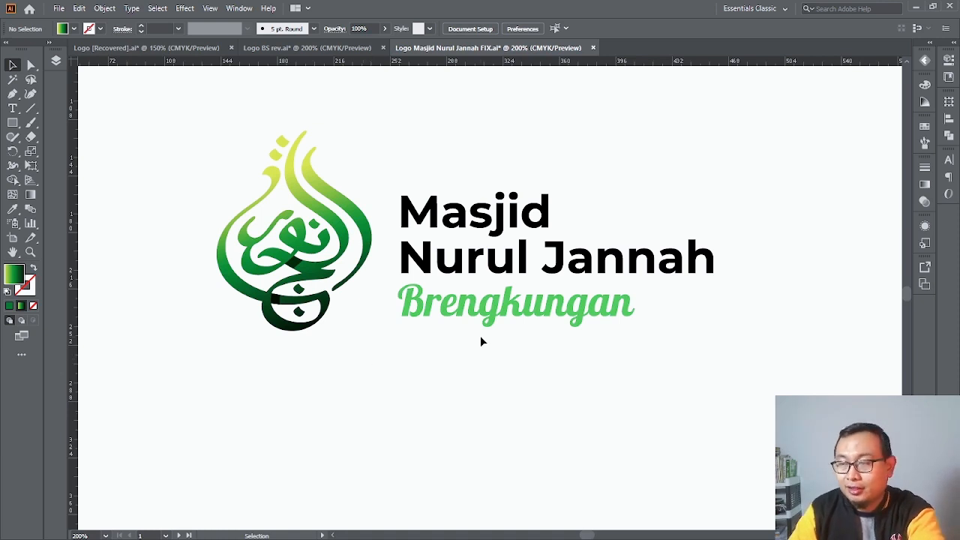
Inspect the full-colour logo by selecting the emblem together with its lettering.
{"action": "left_click_drag", "start_coordinate": [212, 143], "coordinate": [738, 416]}
{"action": "left_click", "coordinate": [739, 415]}
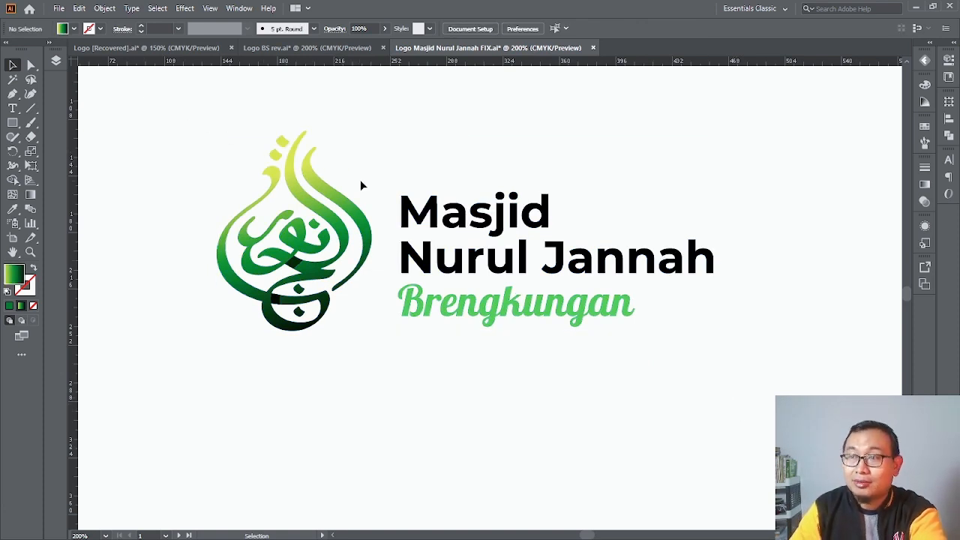
{"action": "left_click_drag", "start_coordinate": [361, 174], "coordinate": [239, 349]}
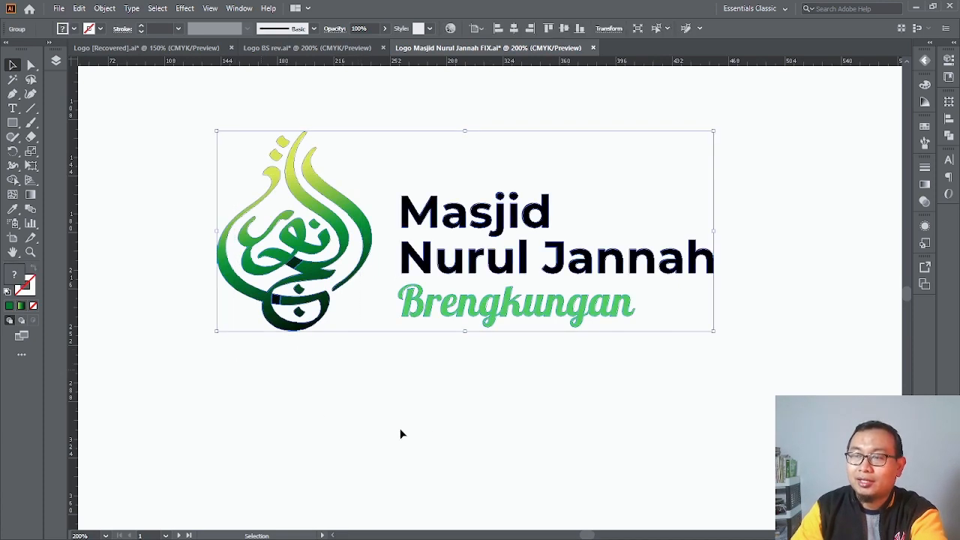
{"action": "left_click", "coordinate": [484, 391]}
Examine the white logo version on the green gradient artboard and the KONSEP LOGO artboard below it.
{"action": "scroll", "coordinate": [644, 311], "scroll_direction": "down", "scroll_amount": 5}
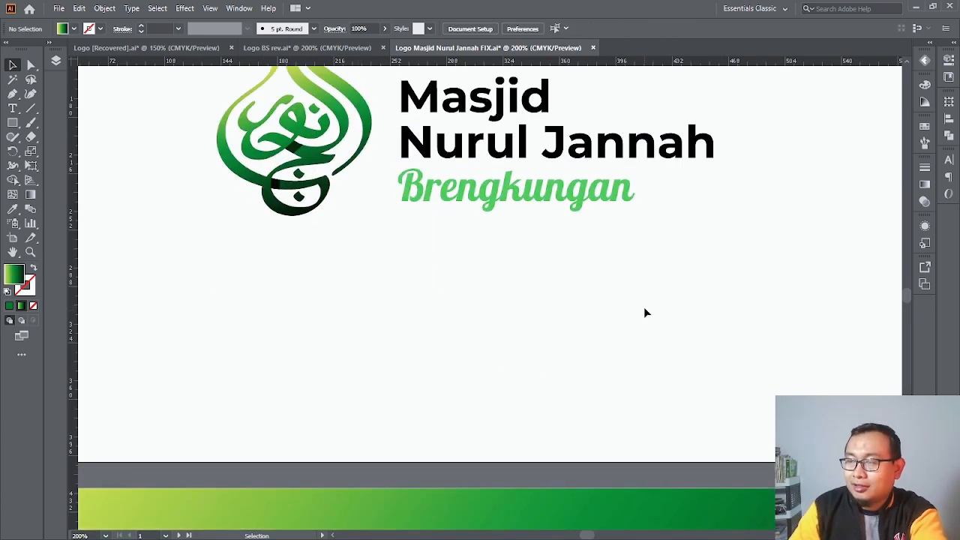
{"action": "scroll", "coordinate": [640, 293], "scroll_direction": "down", "scroll_amount": 3}
{"action": "scroll", "coordinate": [642, 297], "scroll_direction": "down", "scroll_amount": 5}
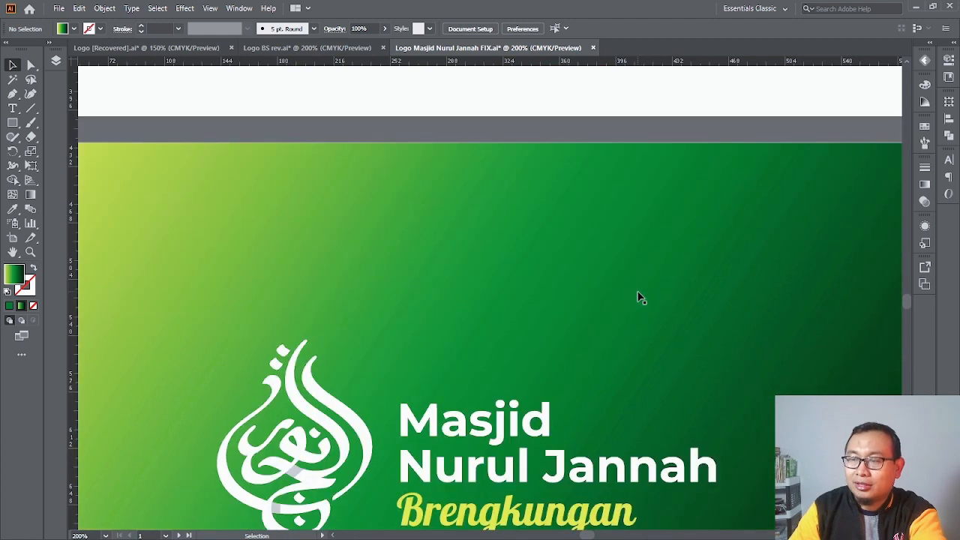
{"action": "scroll", "coordinate": [636, 297], "scroll_direction": "down", "scroll_amount": 2}
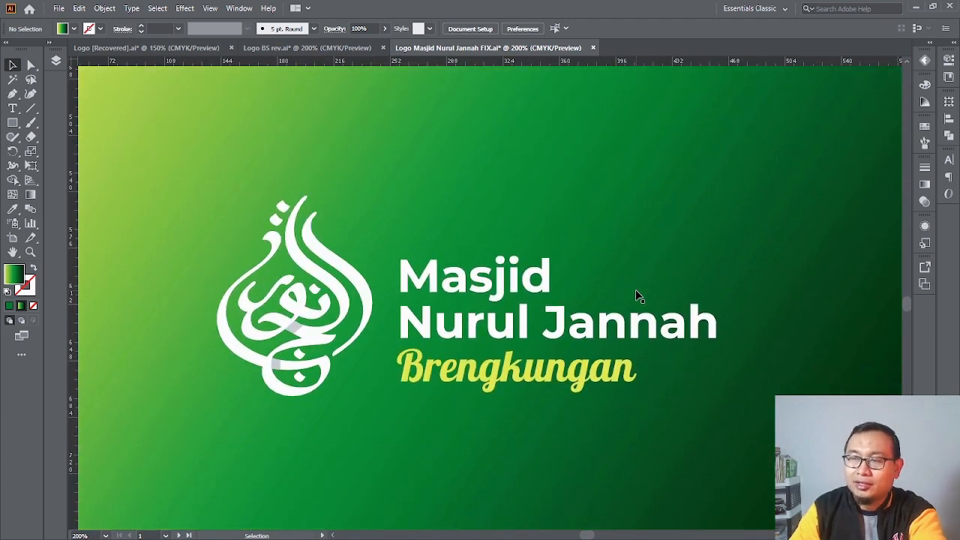
{"action": "scroll", "coordinate": [636, 297], "scroll_direction": "down", "scroll_amount": 3}
{"action": "scroll", "coordinate": [633, 298], "scroll_direction": "up", "scroll_amount": 1}
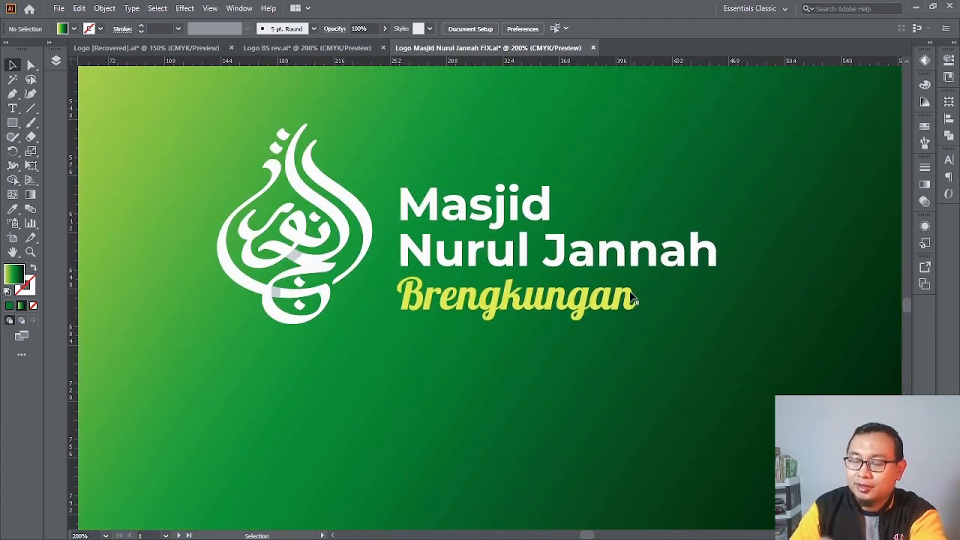
{"action": "scroll", "coordinate": [632, 298], "scroll_direction": "up", "scroll_amount": 2}
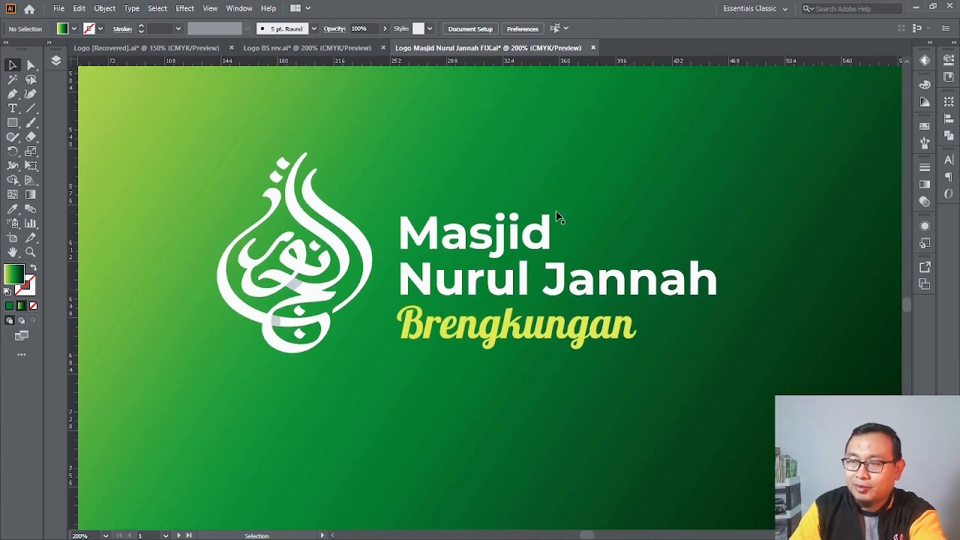
{"action": "scroll", "coordinate": [546, 219], "scroll_direction": "down", "scroll_amount": 2}
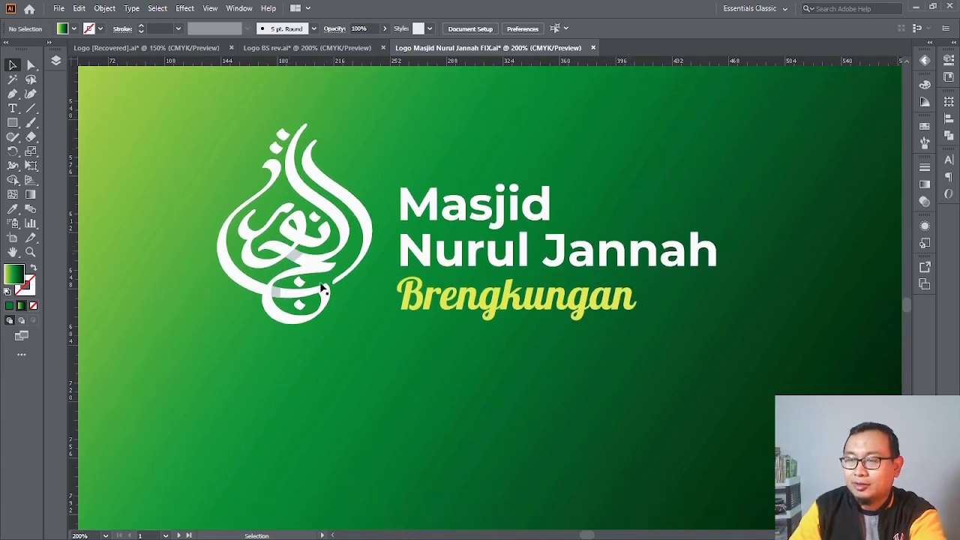
{"action": "scroll", "coordinate": [627, 185], "scroll_direction": "down", "scroll_amount": 10}
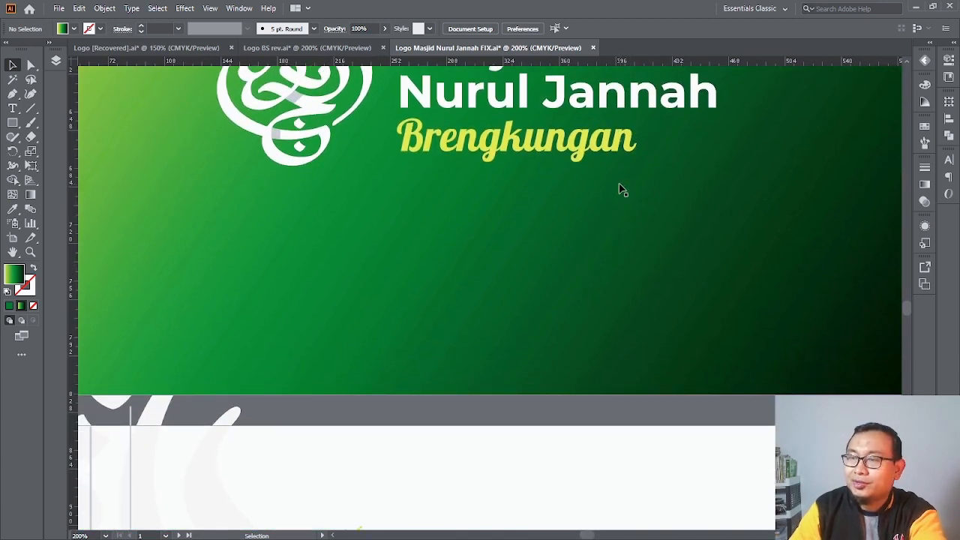
{"action": "scroll", "coordinate": [609, 187], "scroll_direction": "down", "scroll_amount": 10}
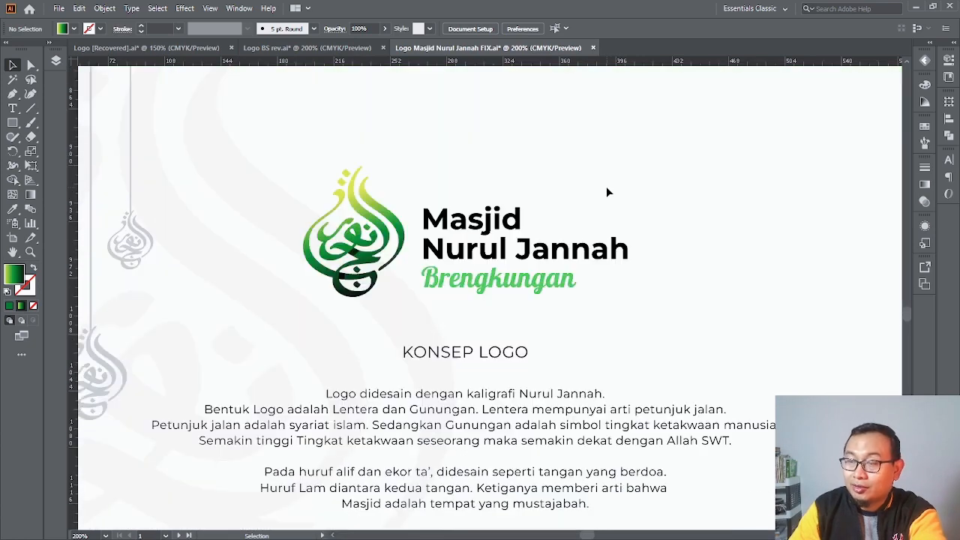
Inspect the KONSEP LOGO artboard by selecting the full-colour logo, the hanging grey emblems and the pale background artwork, ending with nothing selected.
{"action": "scroll", "coordinate": [608, 192], "scroll_direction": "down", "scroll_amount": 4}
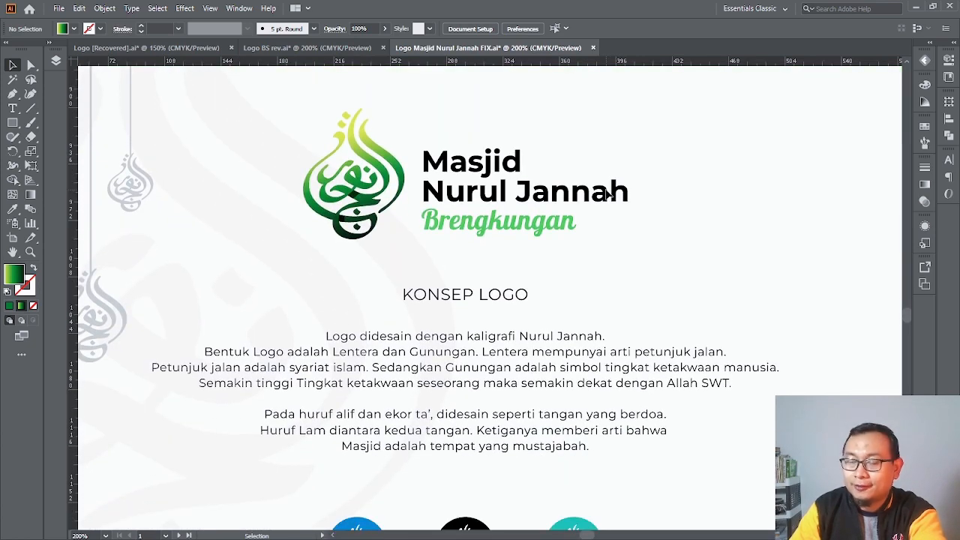
{"action": "scroll", "coordinate": [608, 195], "scroll_direction": "up", "scroll_amount": 1}
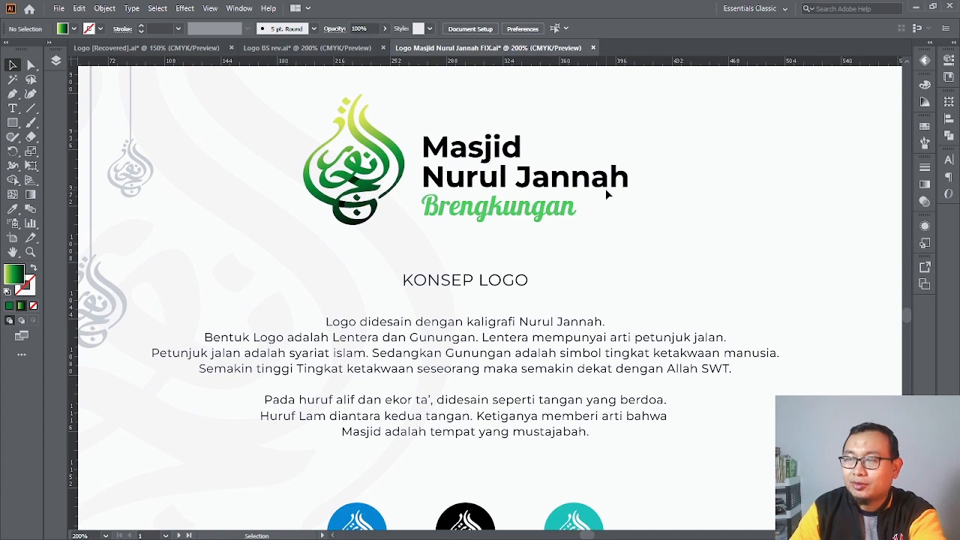
{"action": "scroll", "coordinate": [608, 194], "scroll_direction": "up", "scroll_amount": 1}
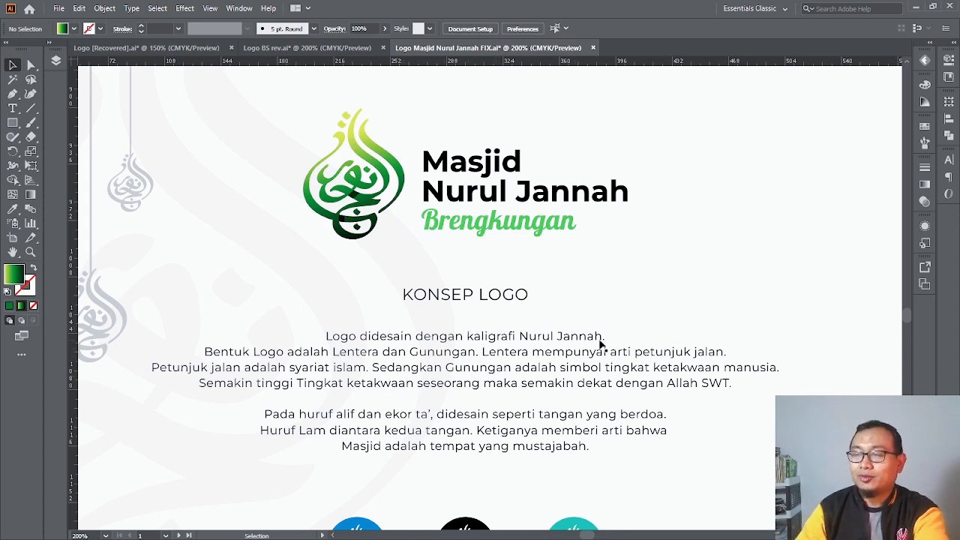
{"action": "left_click", "coordinate": [384, 163]}
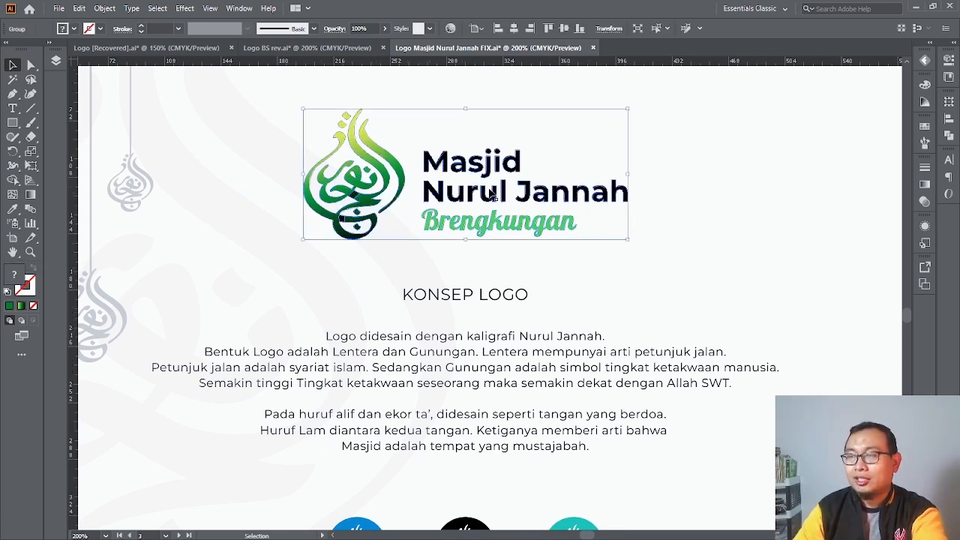
{"action": "left_click", "coordinate": [754, 218]}
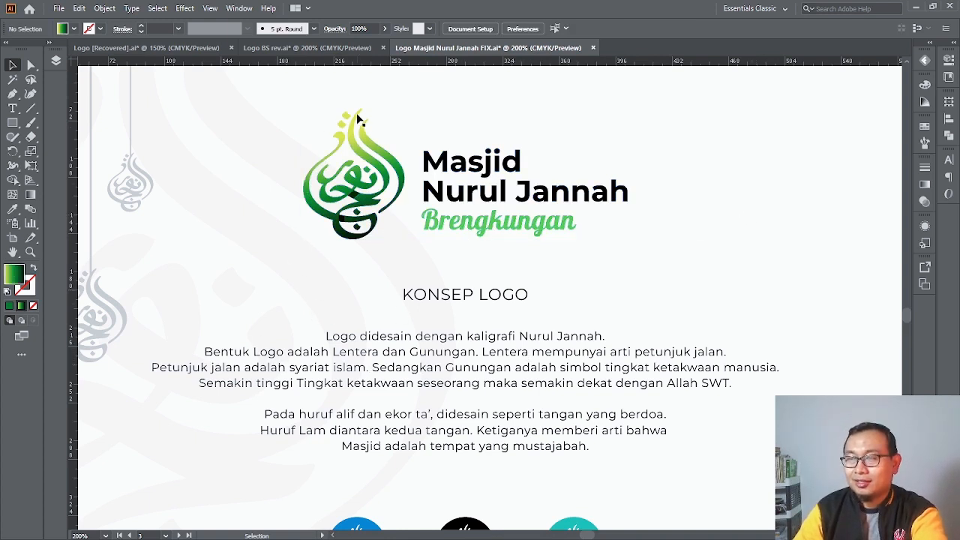
{"action": "left_click", "coordinate": [130, 188]}
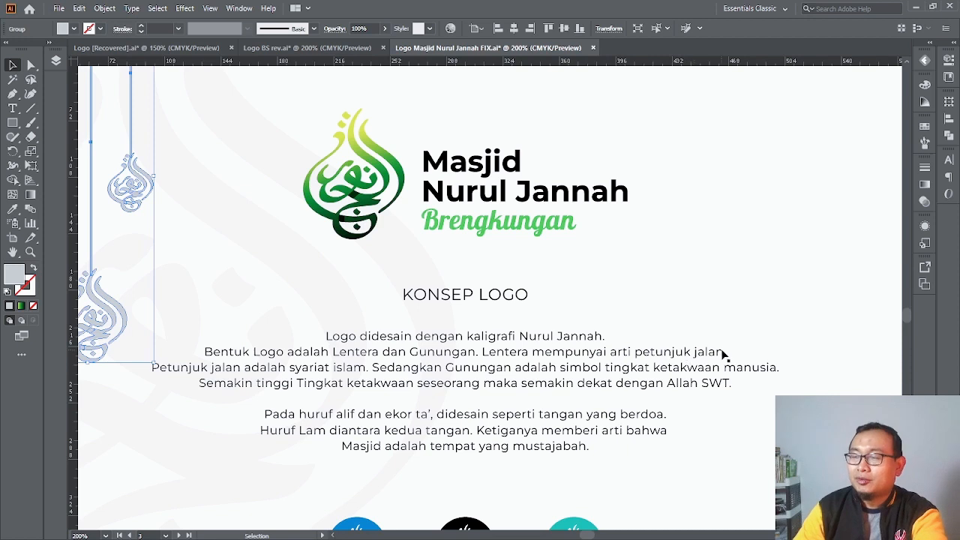
{"action": "left_click", "coordinate": [253, 219]}
{"action": "left_click", "coordinate": [668, 289]}
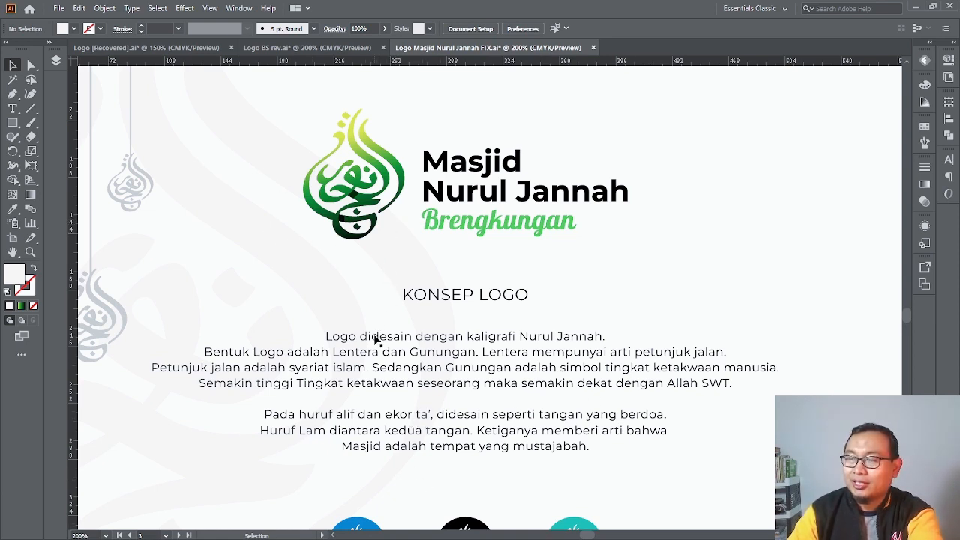
Examine the blue, black and turquoise round emblem versions below the concept text, then return to the main logo and KONSEP LOGO heading.
{"action": "scroll", "coordinate": [371, 267], "scroll_direction": "up", "scroll_amount": 1}
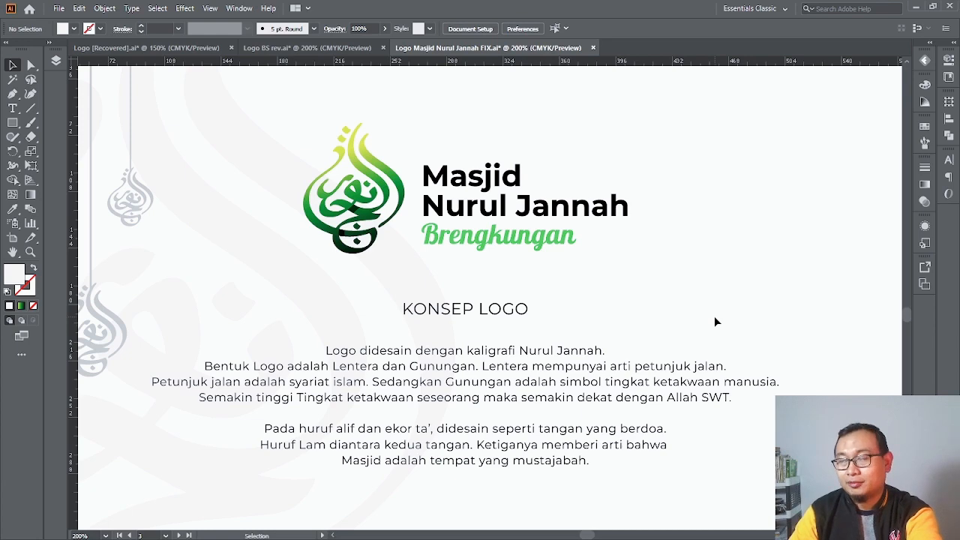
{"action": "scroll", "coordinate": [714, 318], "scroll_direction": "down", "scroll_amount": 2}
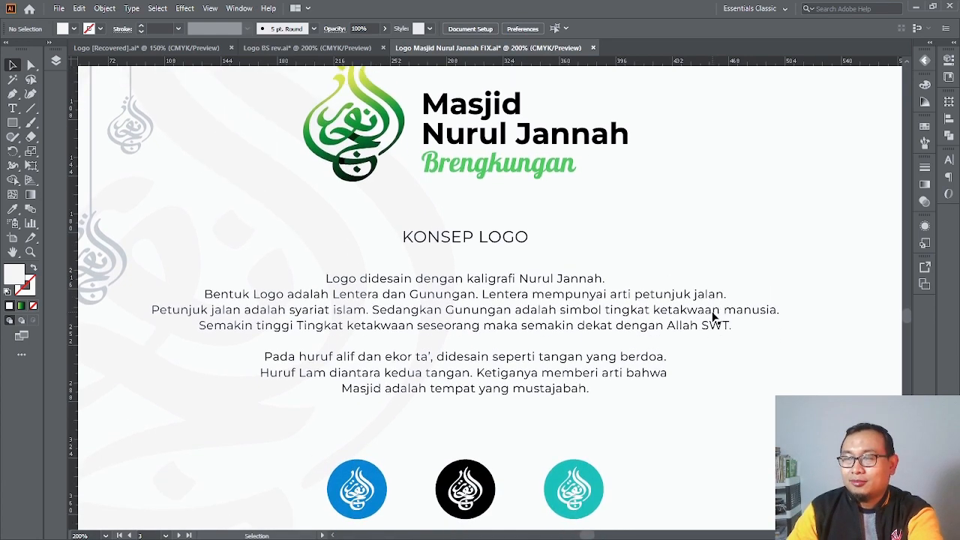
{"action": "scroll", "coordinate": [713, 318], "scroll_direction": "down", "scroll_amount": 5}
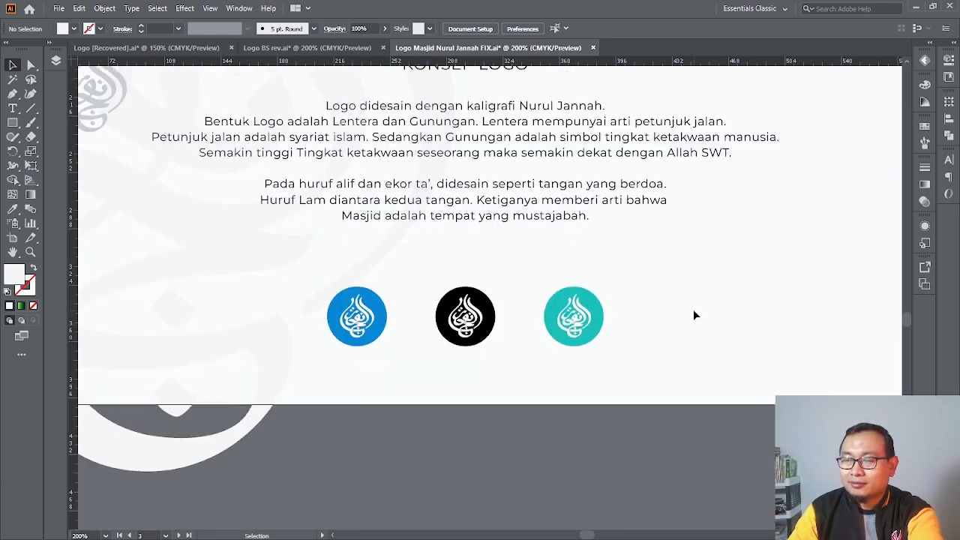
{"action": "scroll", "coordinate": [694, 314], "scroll_direction": "up", "scroll_amount": 7}
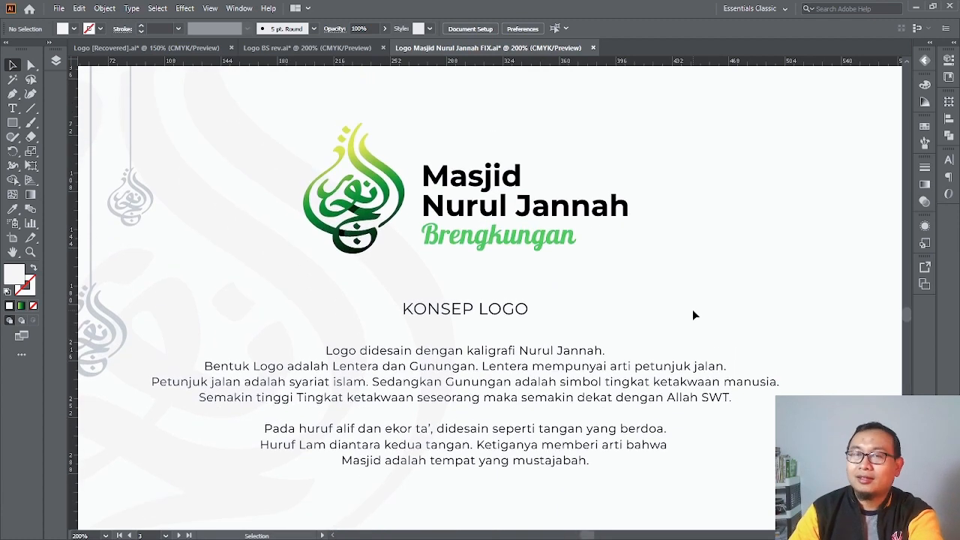
{"action": "scroll", "coordinate": [694, 315], "scroll_direction": "down", "scroll_amount": 1}
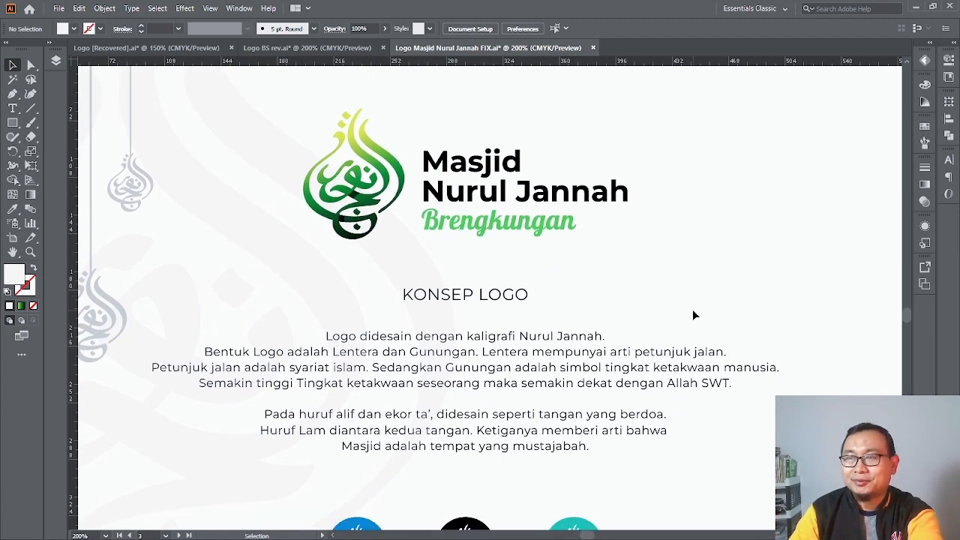
{"action": "scroll", "coordinate": [694, 315], "scroll_direction": "up", "scroll_amount": 1}
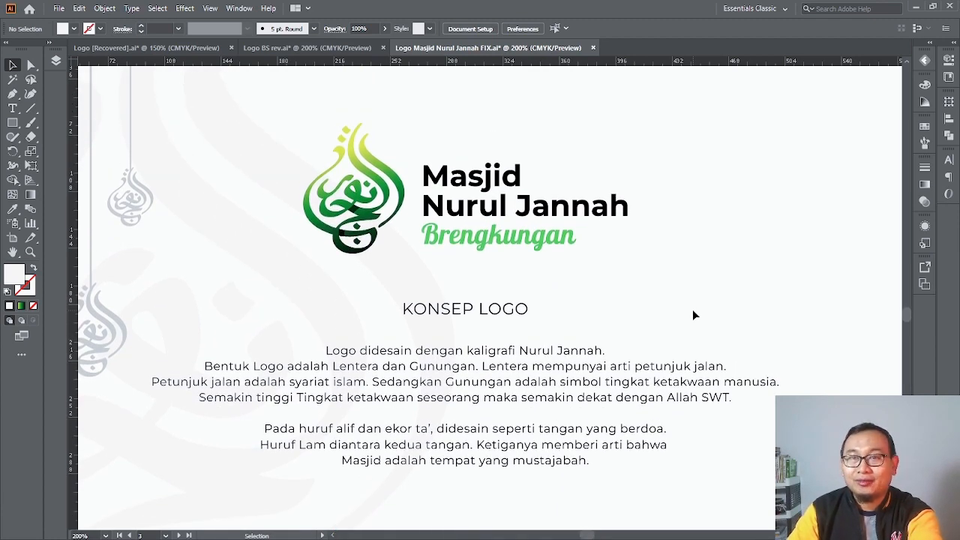